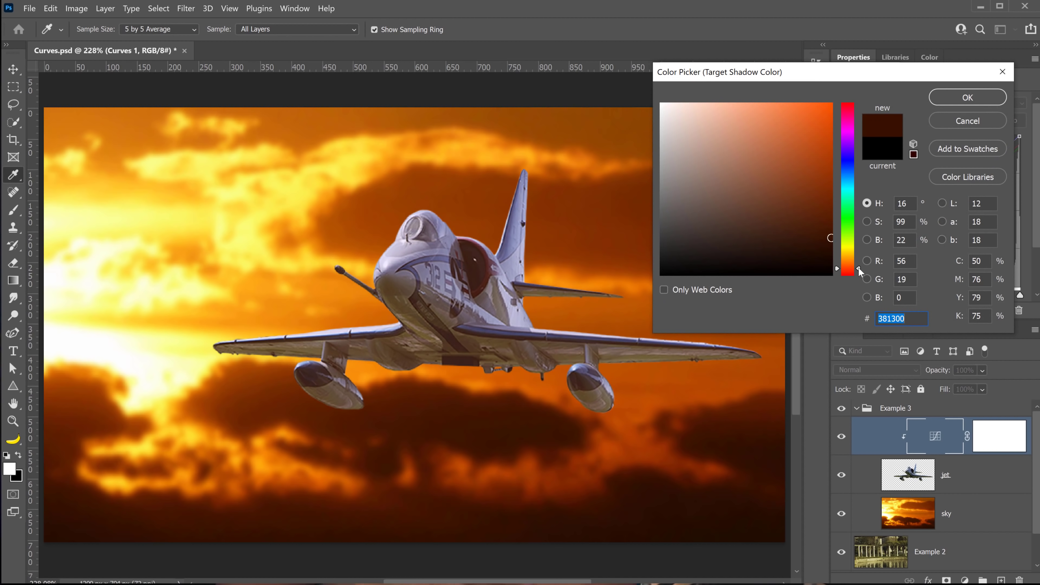
- Sample a dark sky colour as the shadow target and a light sky colour as the highlight target
{"action": "left_click", "coordinate": [262, 401]}
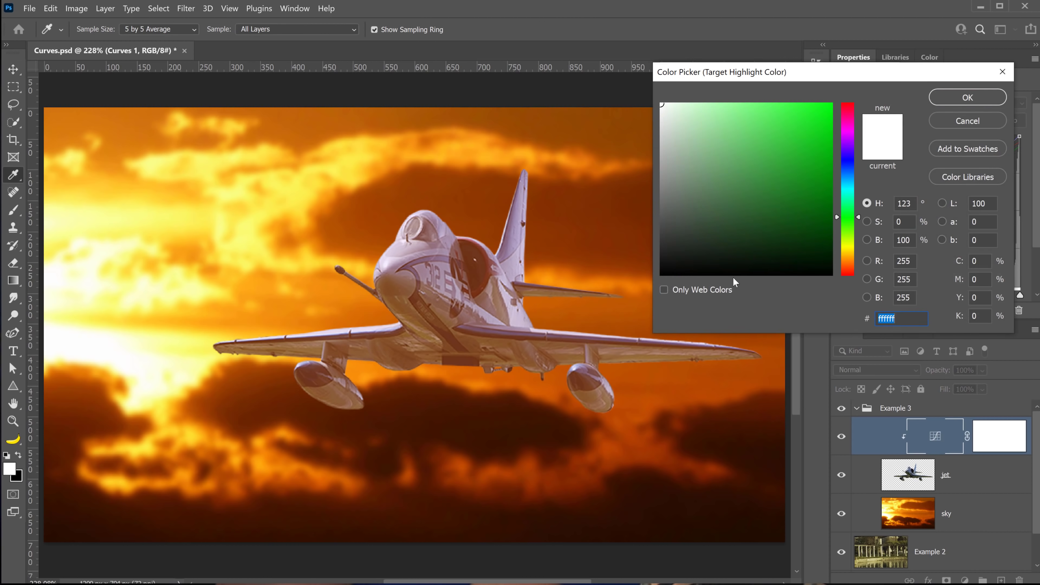
{"action": "left_click", "coordinate": [104, 295]}
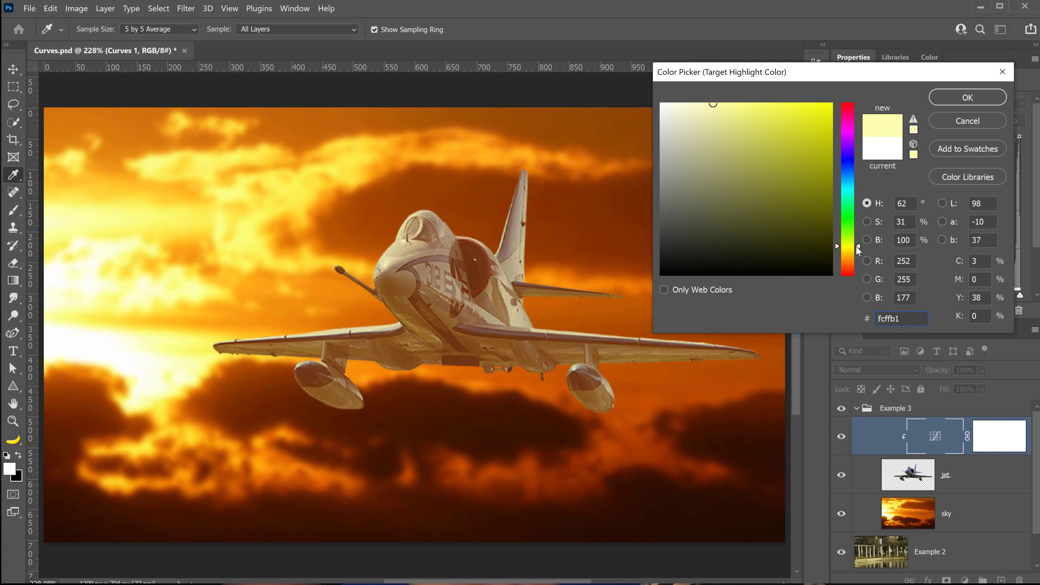
{"action": "left_click_drag", "start_coordinate": [858, 250], "coordinate": [858, 256]}
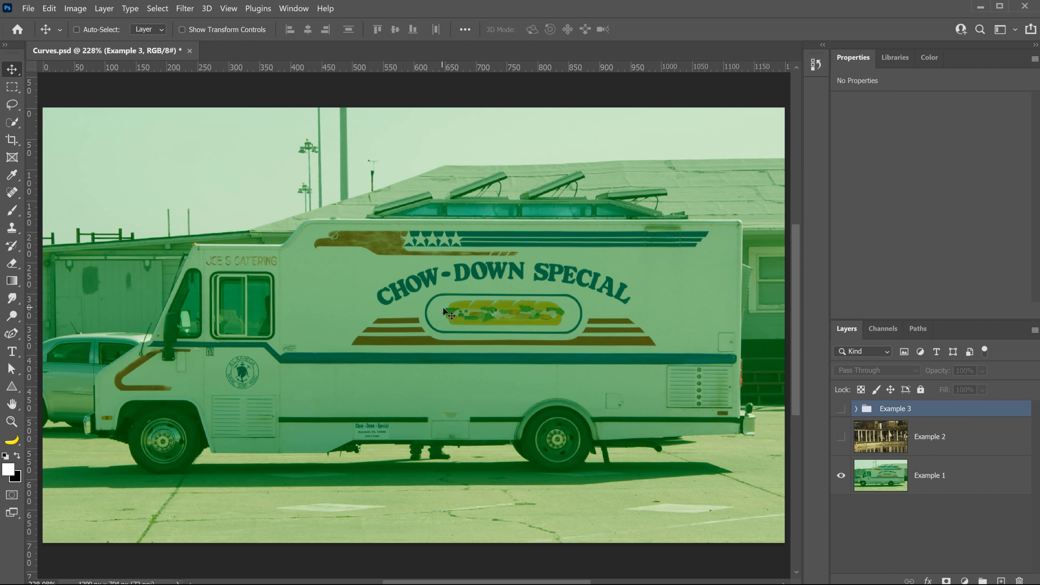
{"action": "left_click", "coordinate": [842, 443]}
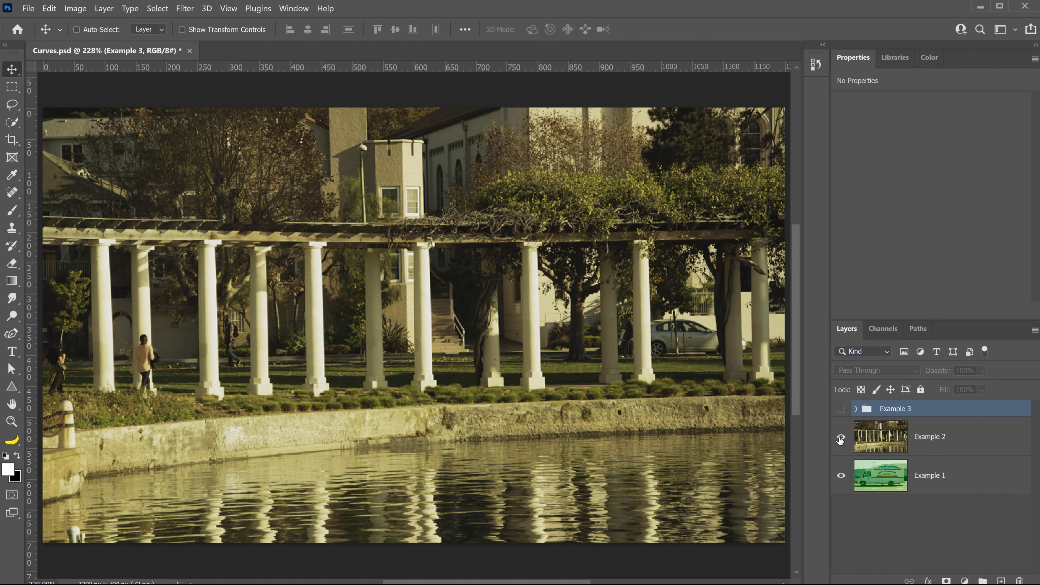
{"action": "left_click", "coordinate": [843, 448]}
{"action": "left_click", "coordinate": [1007, 490]}
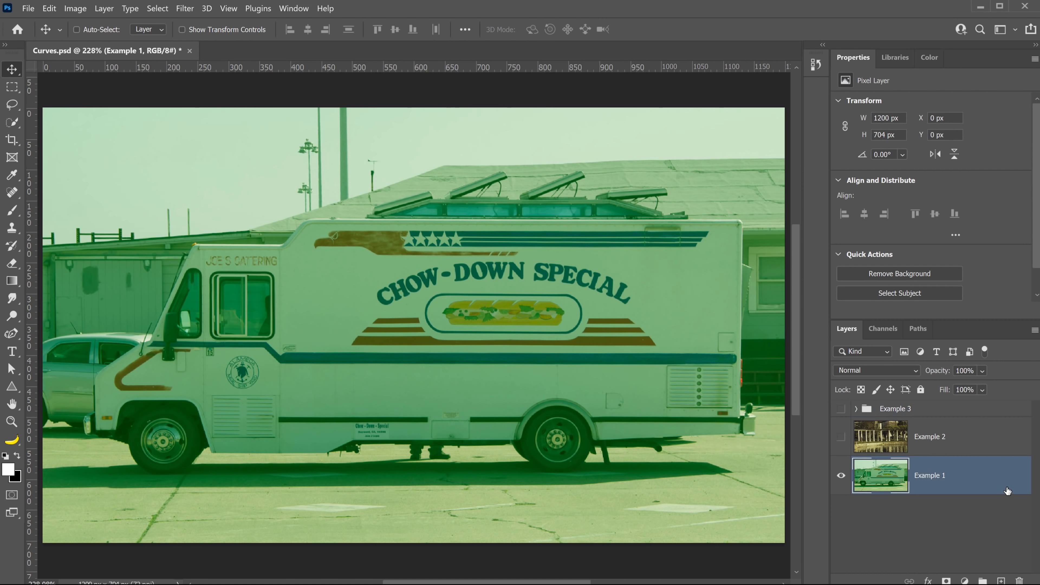
{"action": "left_click", "coordinate": [982, 509]}
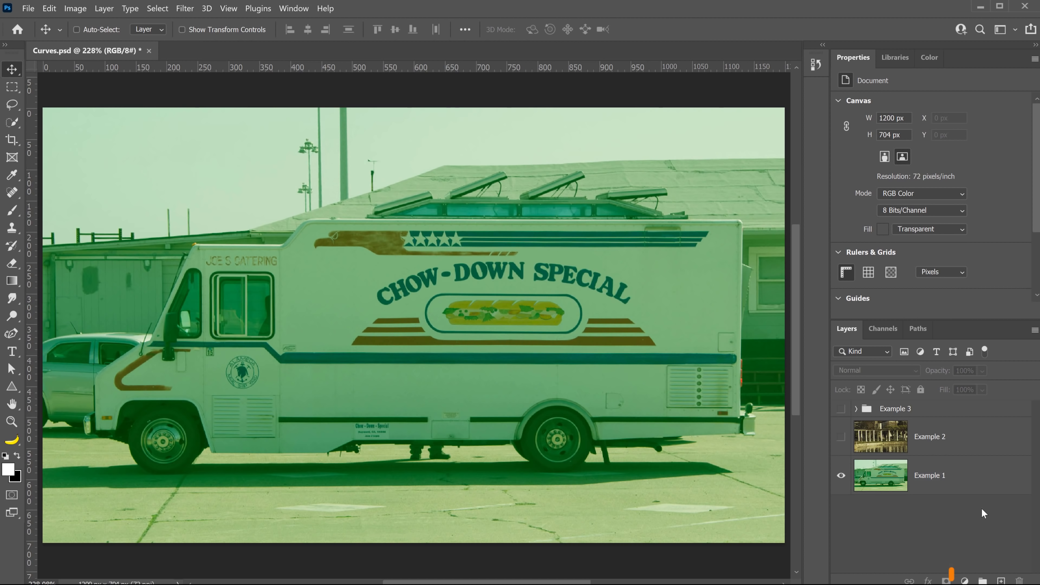
- Add Curves 1, move it directly above the Example 1 truck layer, and apply an Auto correction
{"action": "left_click", "coordinate": [966, 580]}
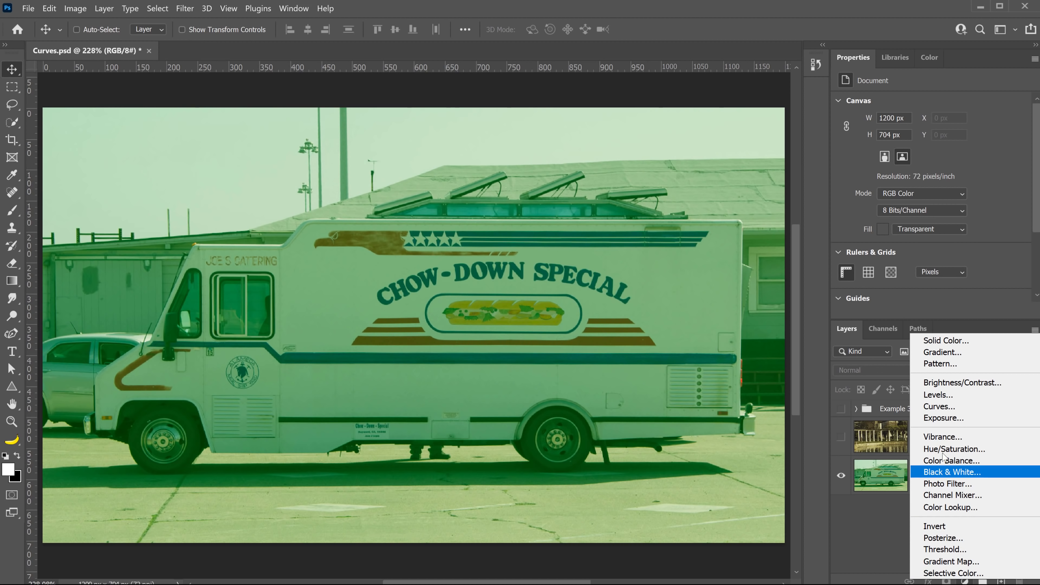
{"action": "left_click", "coordinate": [949, 407]}
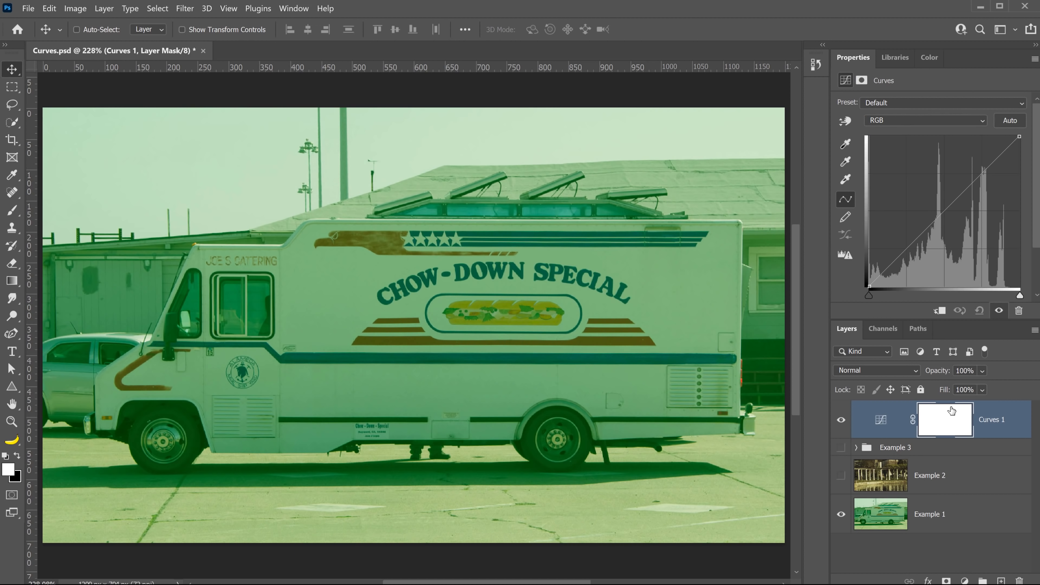
{"action": "left_click_drag", "start_coordinate": [885, 421], "coordinate": [908, 512]}
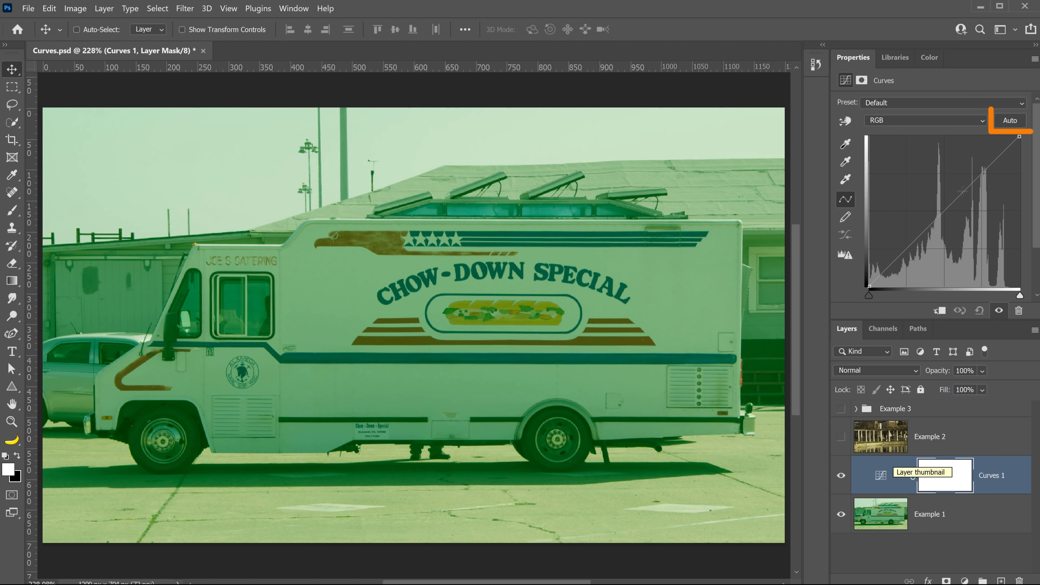
{"action": "left_click", "coordinate": [1008, 120]}
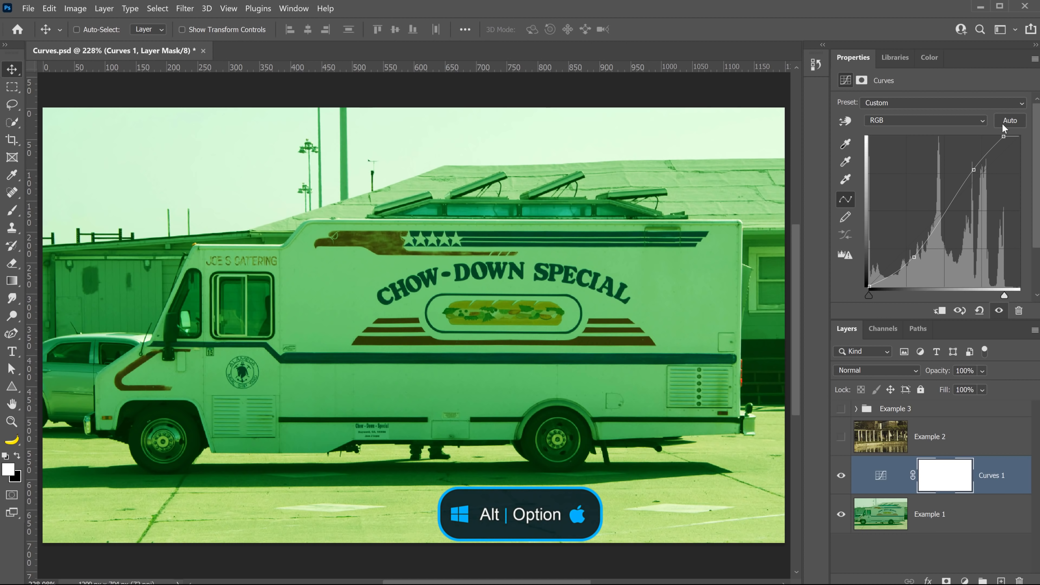
- Compare the auto algorithms, then choose Find Dark & Light Colors with Snap Neutral Midtones as defaults
{"action": "left_click", "coordinate": [1008, 121], "text": "alt"}
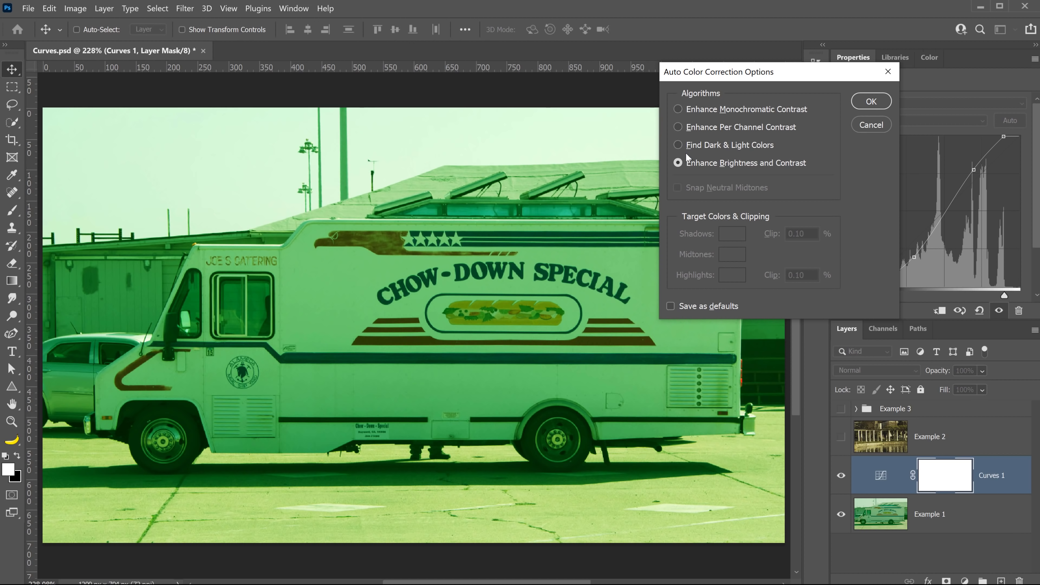
{"action": "left_click", "coordinate": [681, 165]}
{"action": "left_click", "coordinate": [703, 107]}
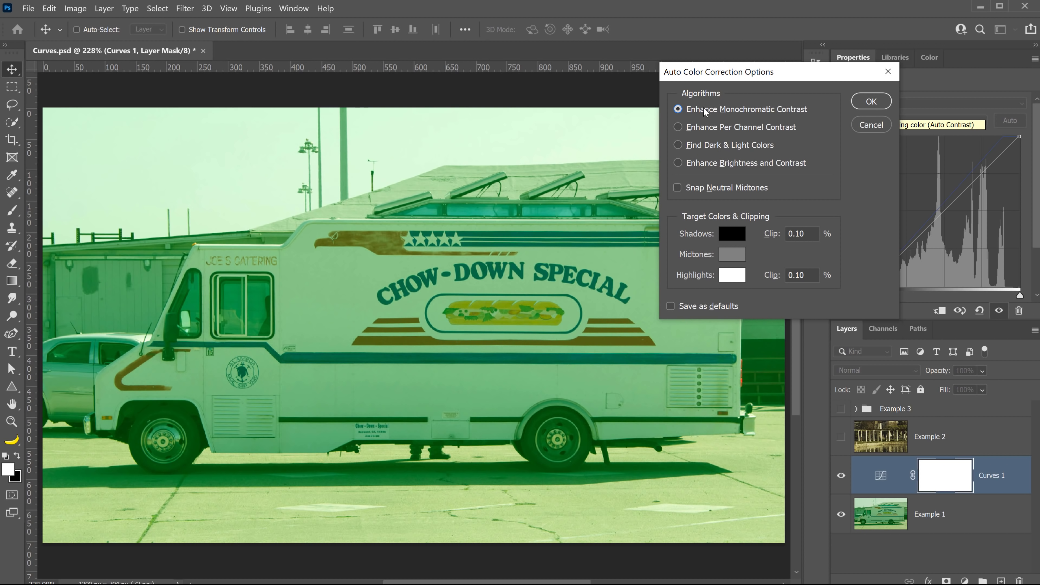
{"action": "left_click", "coordinate": [700, 128]}
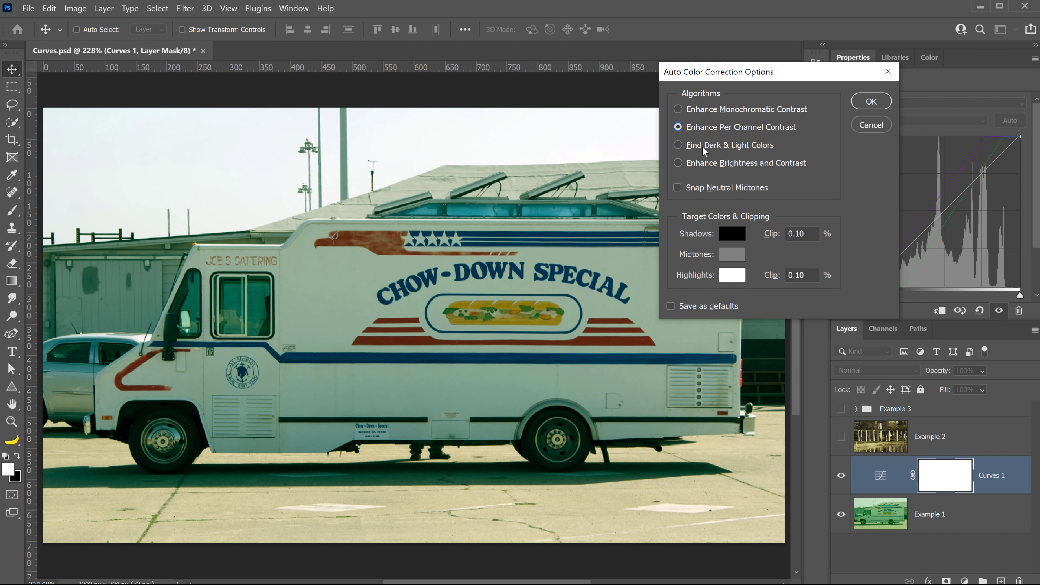
{"action": "left_click", "coordinate": [702, 146]}
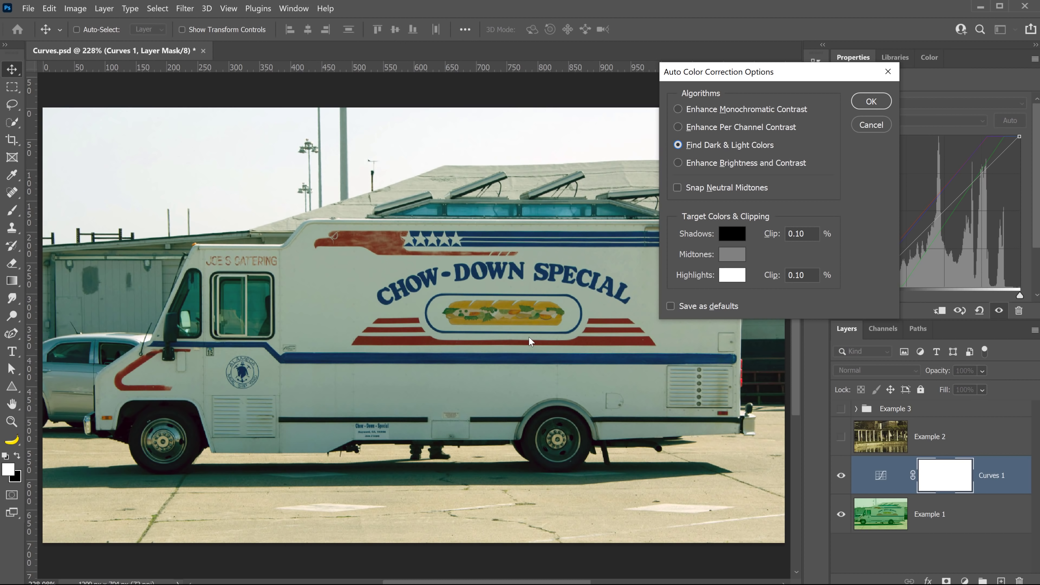
{"action": "left_click", "coordinate": [676, 189]}
{"action": "left_click", "coordinate": [671, 304]}
- Confirm the auto options, delete Curves 1, and add a fresh Curves layer with an Auto correction
{"action": "left_click", "coordinate": [871, 100]}
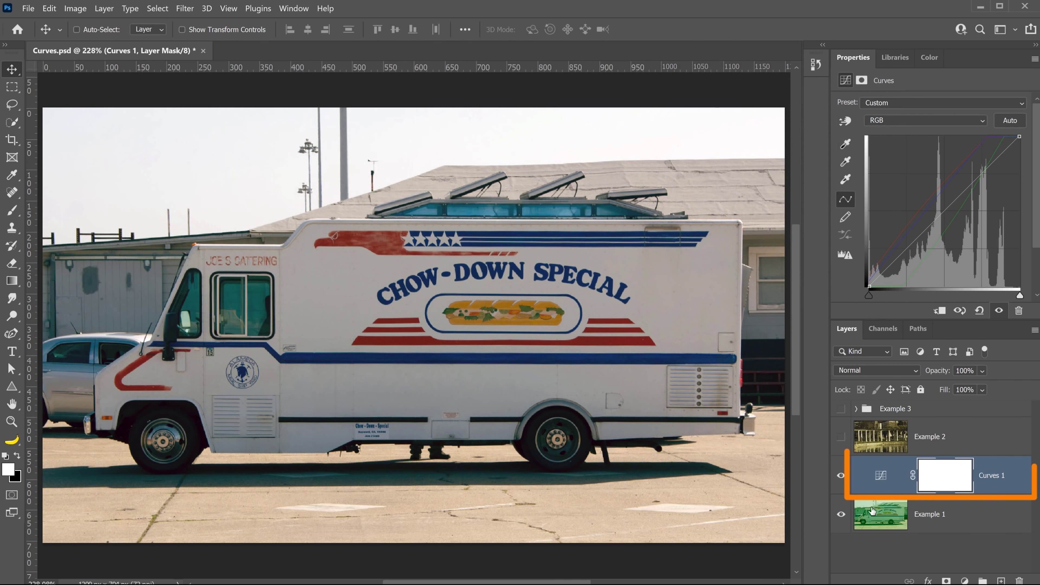
{"action": "left_click_drag", "start_coordinate": [872, 510], "coordinate": [1019, 581]}
{"action": "left_click", "coordinate": [965, 581]}
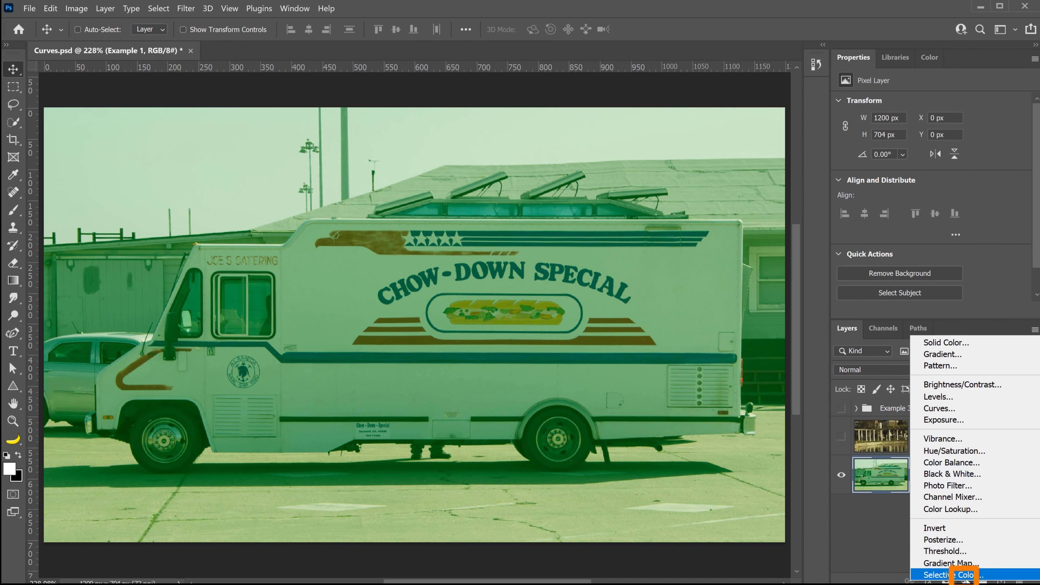
{"action": "left_click", "coordinate": [940, 408]}
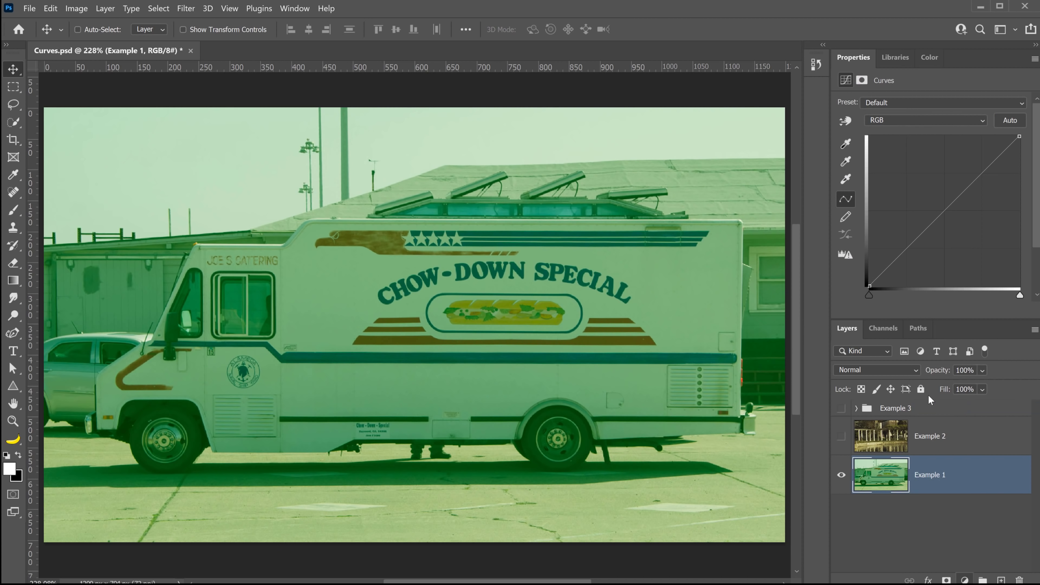
{"action": "left_click", "coordinate": [1015, 120]}
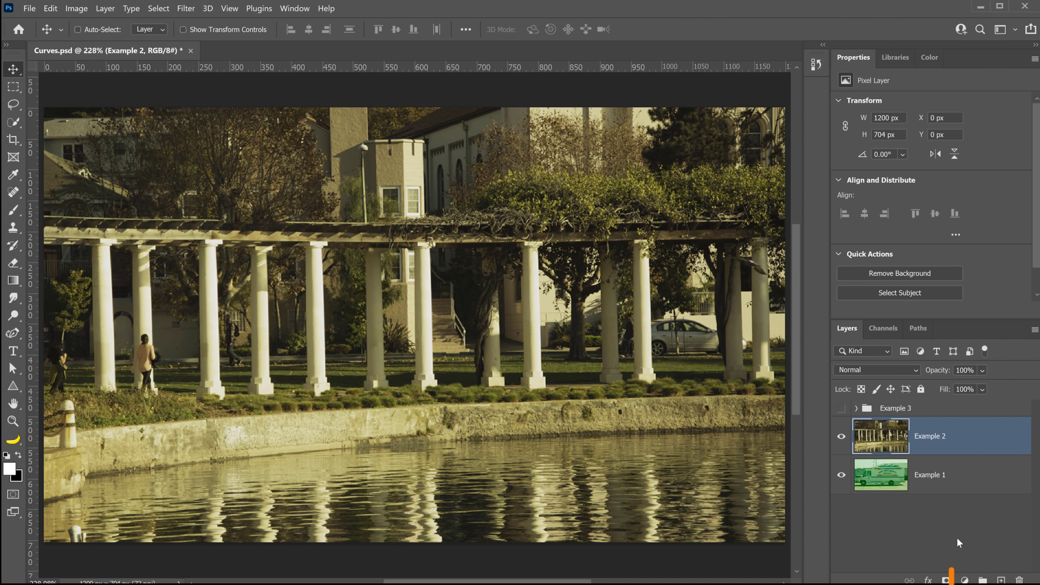
- Add a Curves layer over the colonnade photo and apply an Auto correction
{"action": "left_click", "coordinate": [965, 579]}
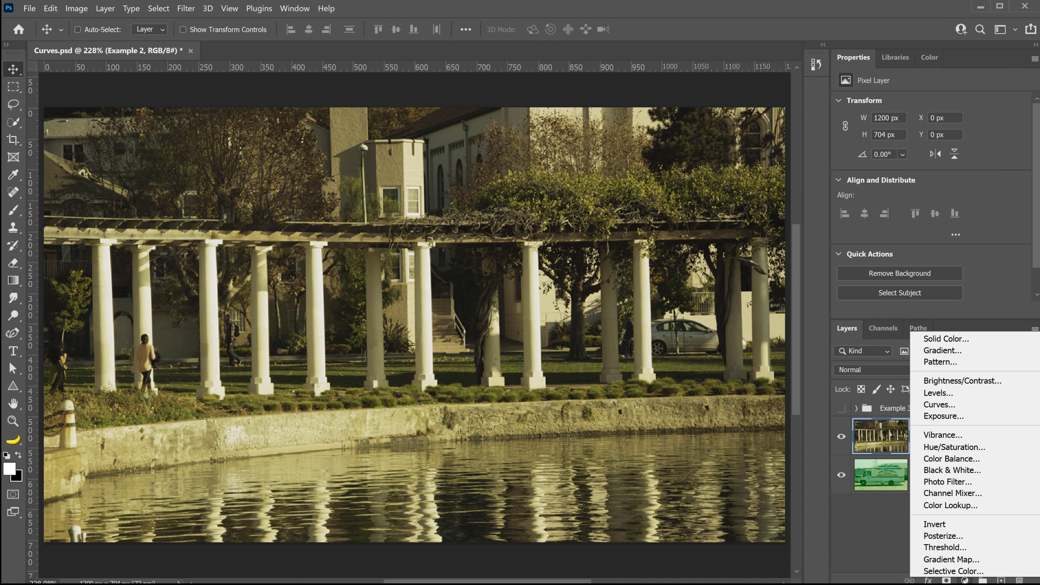
{"action": "left_click", "coordinate": [980, 408]}
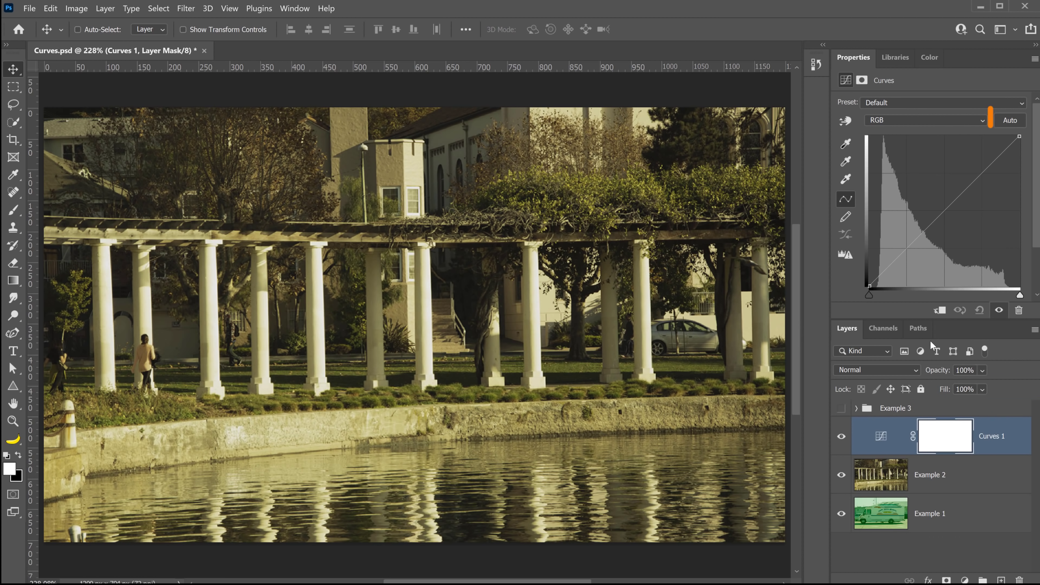
{"action": "left_click", "coordinate": [1012, 120]}
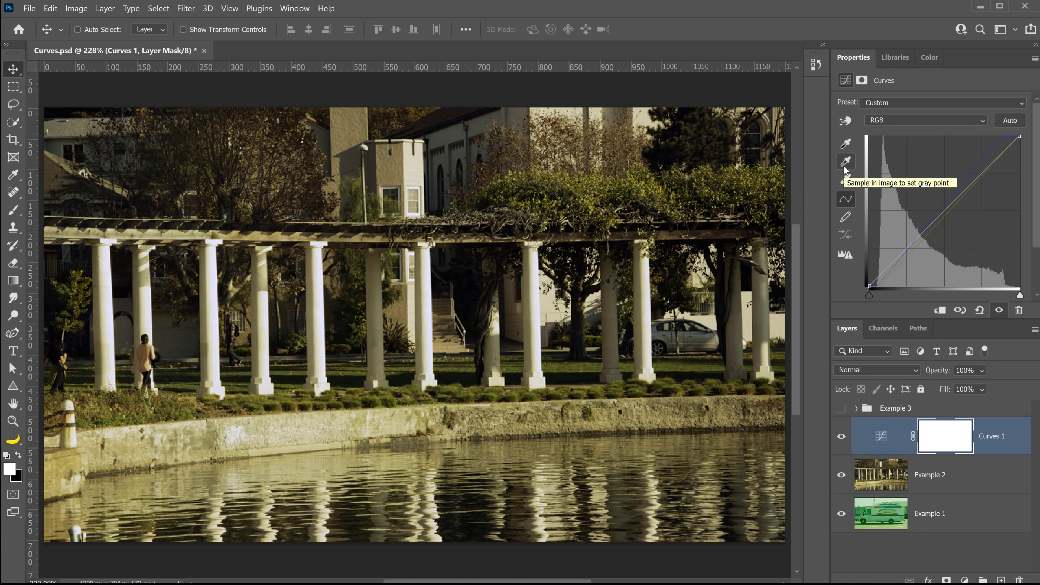
- Pick the gray-point eyedropper and toggle Curves 1's visibility to compare, leaving it hidden
{"action": "left_click", "coordinate": [844, 165]}
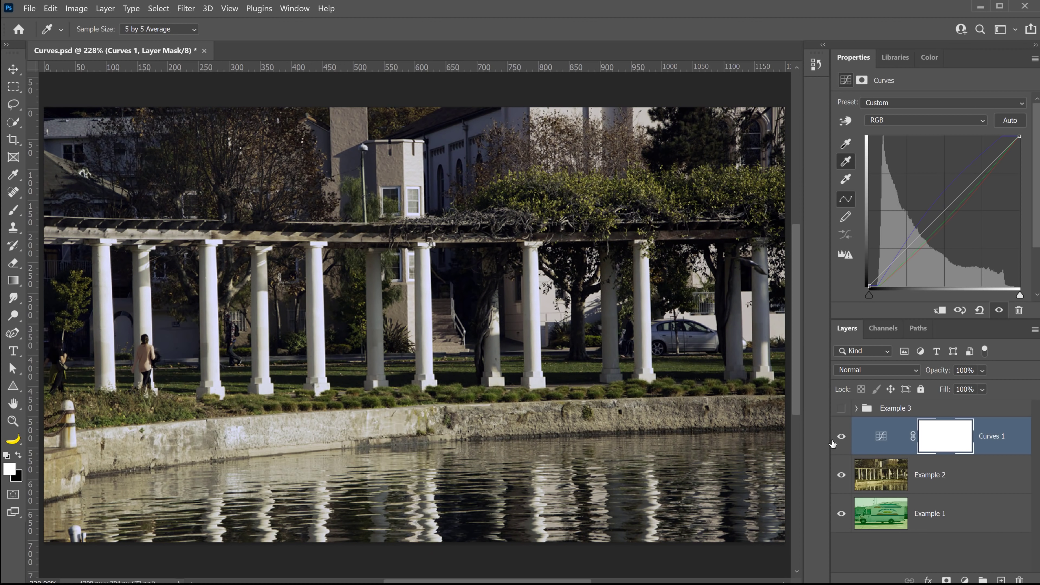
{"action": "left_click", "coordinate": [840, 437]}
{"action": "left_click", "coordinate": [840, 437]}
{"action": "left_click", "coordinate": [838, 441]}
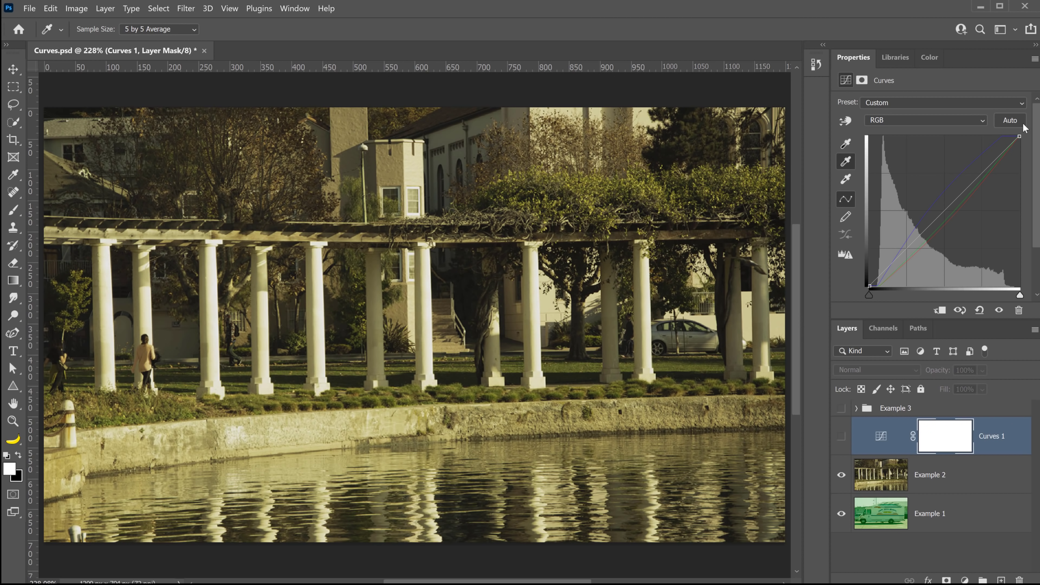
- Add Curves 2 with its gray point set on a white column, then hide it and show Curves 1
{"action": "left_click", "coordinate": [965, 580]}
{"action": "left_click", "coordinate": [967, 413]}
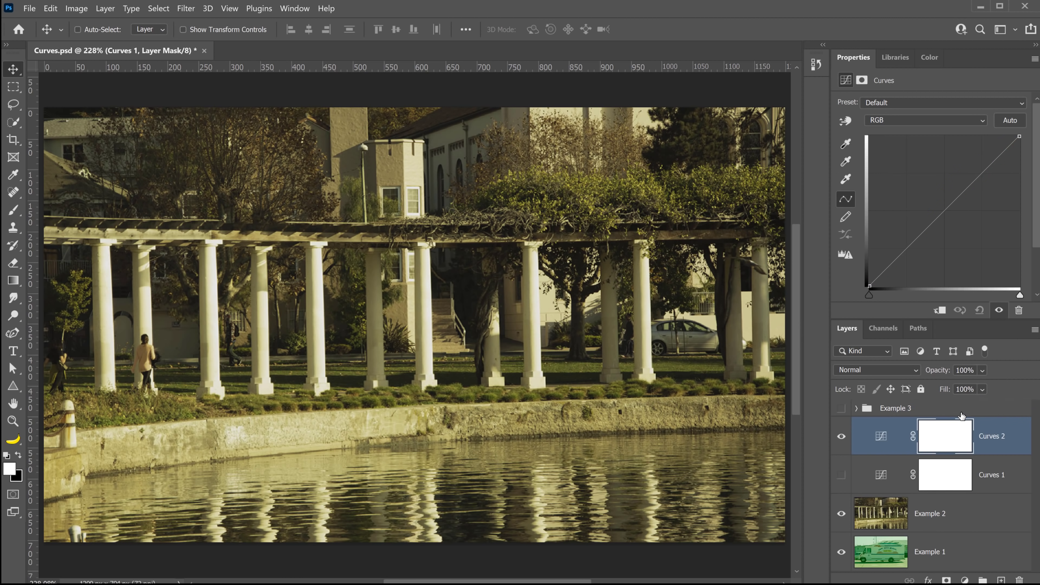
{"action": "left_click", "coordinate": [845, 163]}
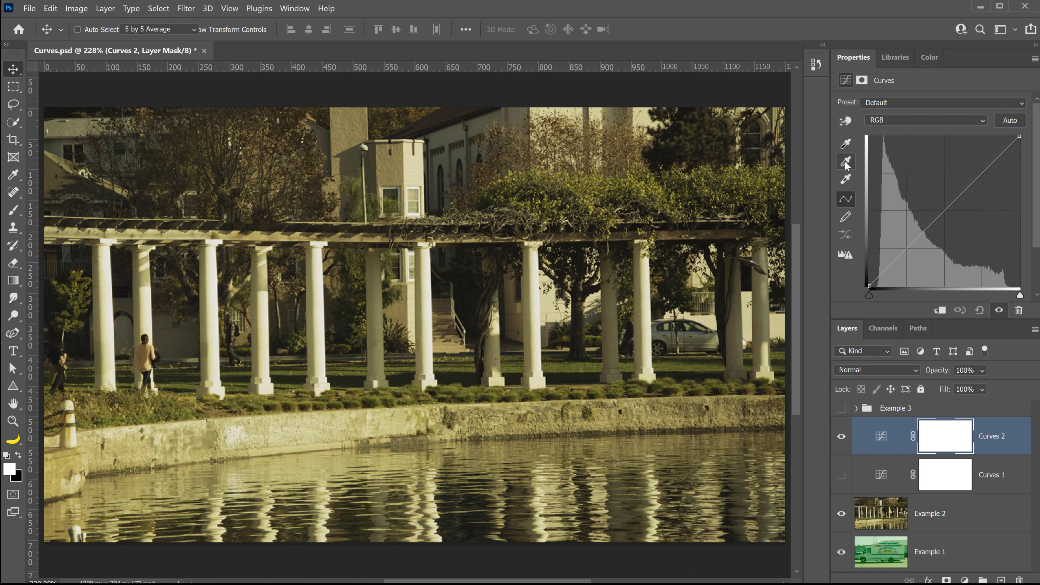
{"action": "left_click", "coordinate": [316, 293]}
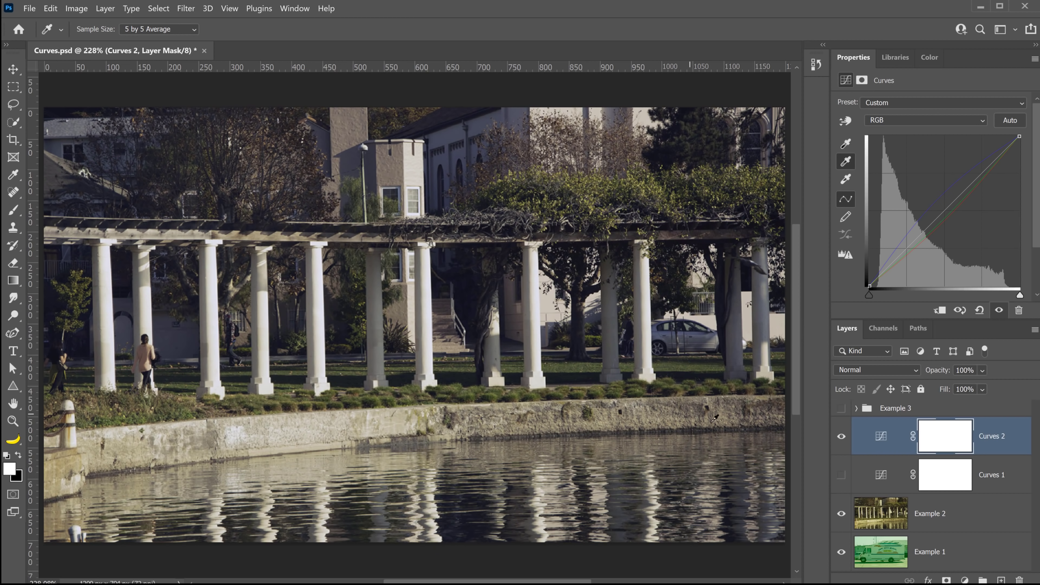
{"action": "left_click", "coordinate": [843, 440]}
{"action": "left_click", "coordinate": [843, 476]}
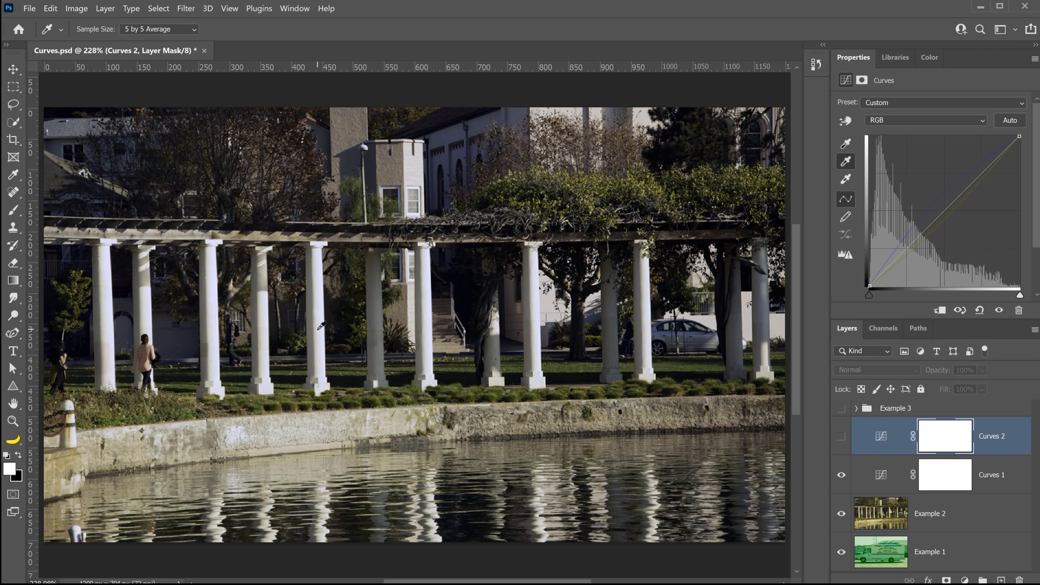
- Select Curves 1 and re-sample its gray point on the columns until the colonnade looks neutral
{"action": "key", "text": "v"}
{"action": "left_click", "coordinate": [886, 483]}
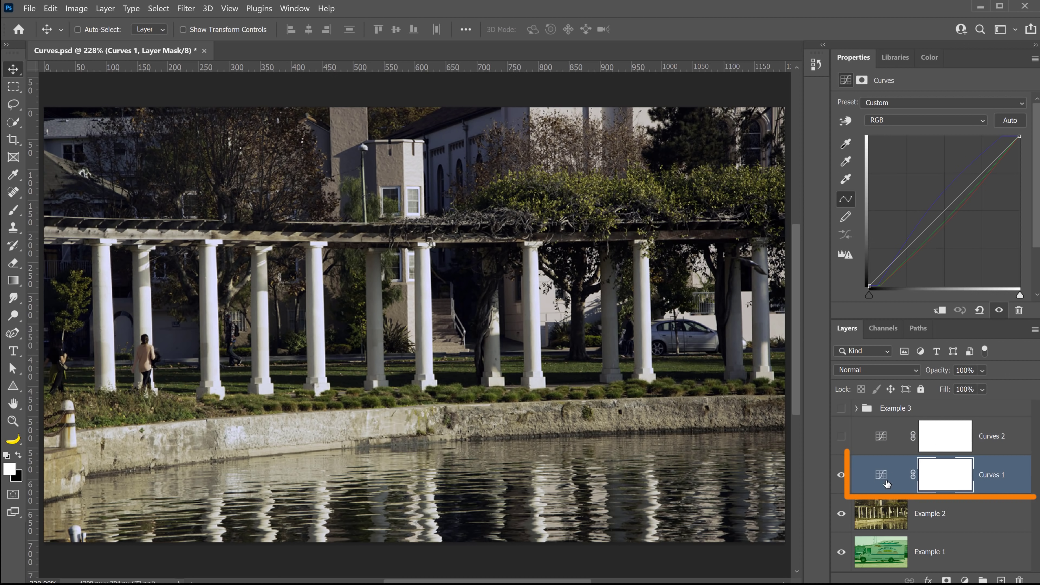
{"action": "left_click", "coordinate": [847, 162]}
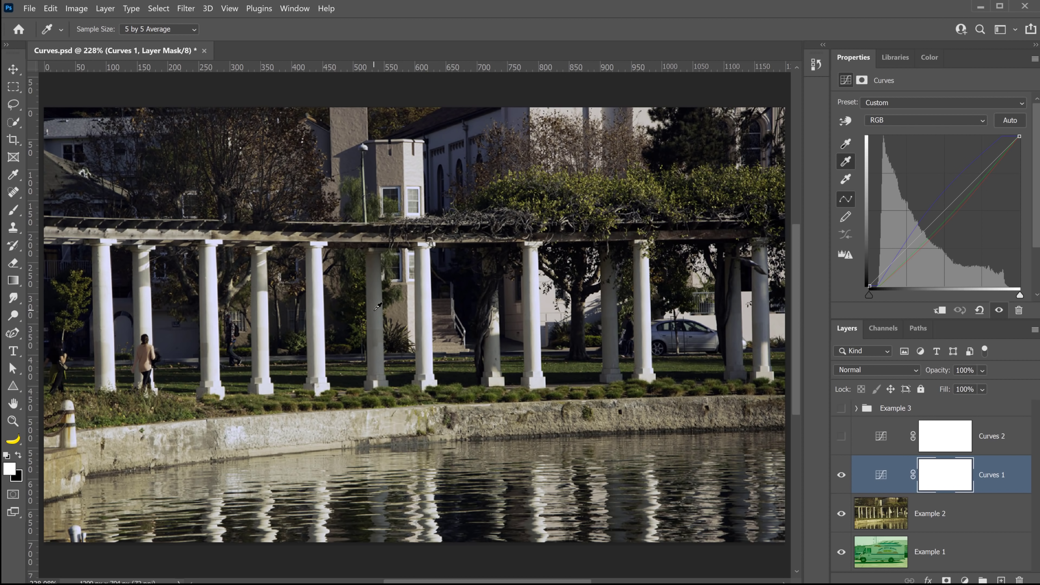
{"action": "left_click", "coordinate": [263, 327]}
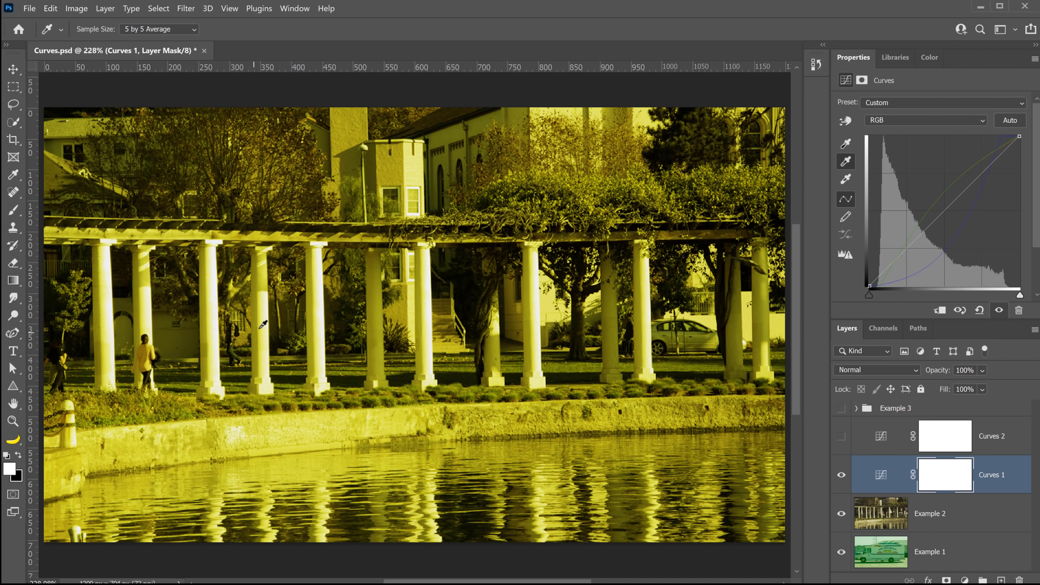
{"action": "left_click", "coordinate": [260, 322]}
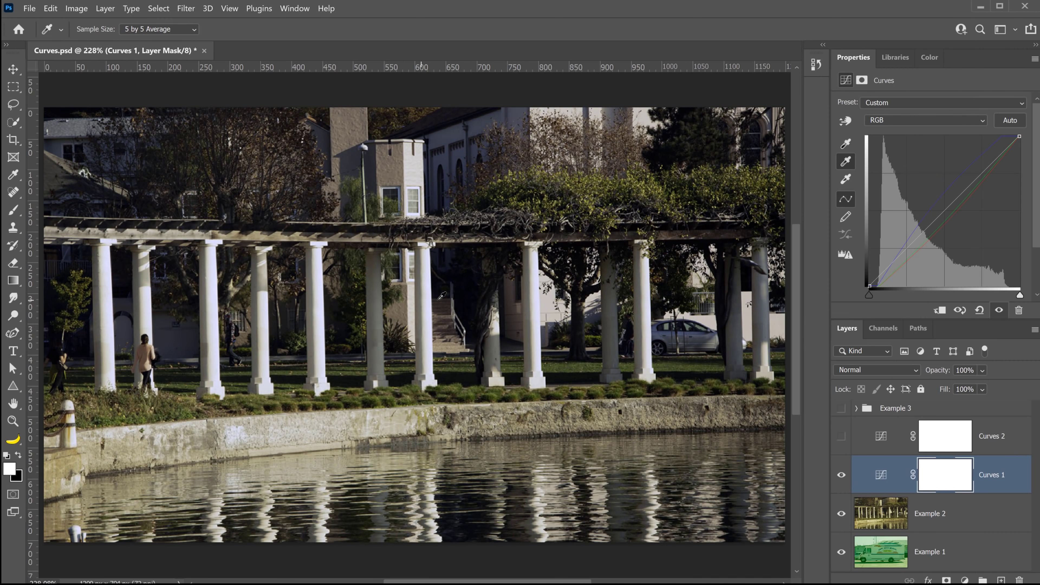
{"action": "left_click", "coordinate": [319, 314]}
{"action": "left_click", "coordinate": [316, 313]}
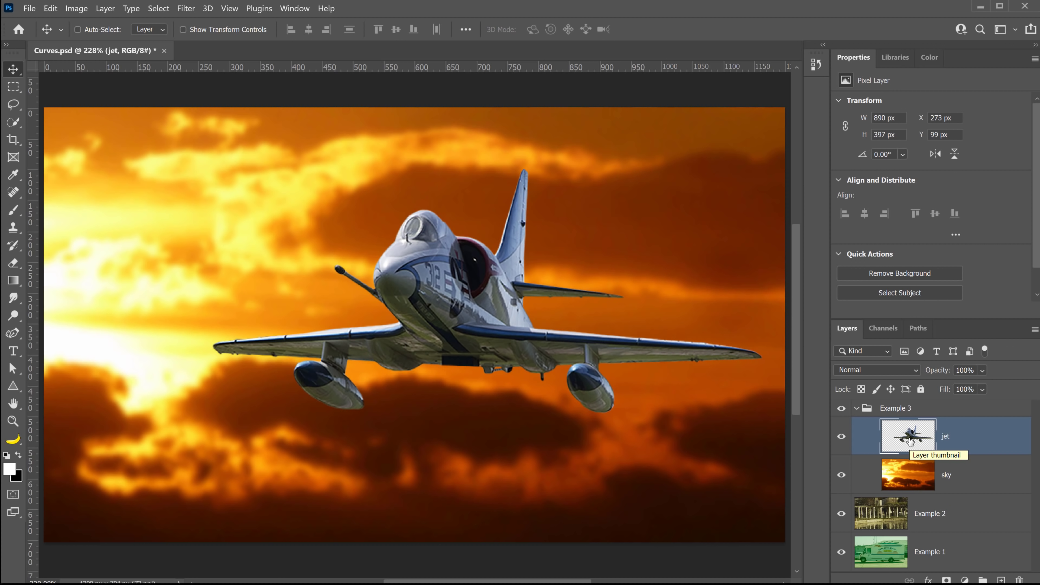
- Add a Curves layer above the jet, test darkening the midtones, and reset the curve to straight
{"action": "left_click", "coordinate": [965, 579]}
{"action": "left_click", "coordinate": [939, 407]}
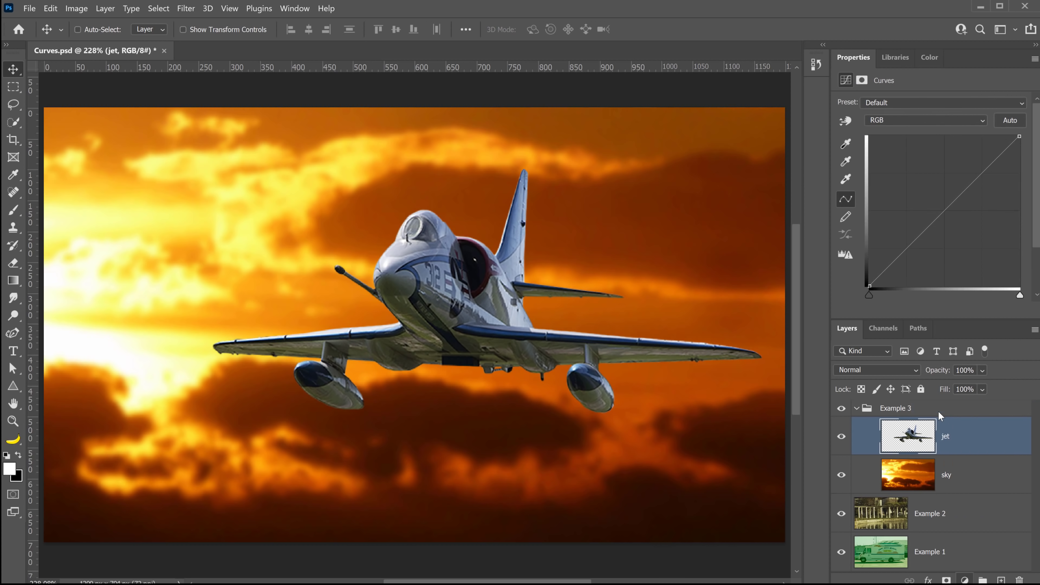
{"action": "mouse_move", "coordinate": [939, 221]}
{"action": "left_mouse_down"}
{"action": "mouse_move", "coordinate": [956, 242]}
{"action": "mouse_move", "coordinate": [893, 182]}
{"action": "mouse_move", "coordinate": [950, 239]}
{"action": "mouse_move", "coordinate": [922, 217]}
{"action": "mouse_move", "coordinate": [940, 234]}
{"action": "left_mouse_up"}
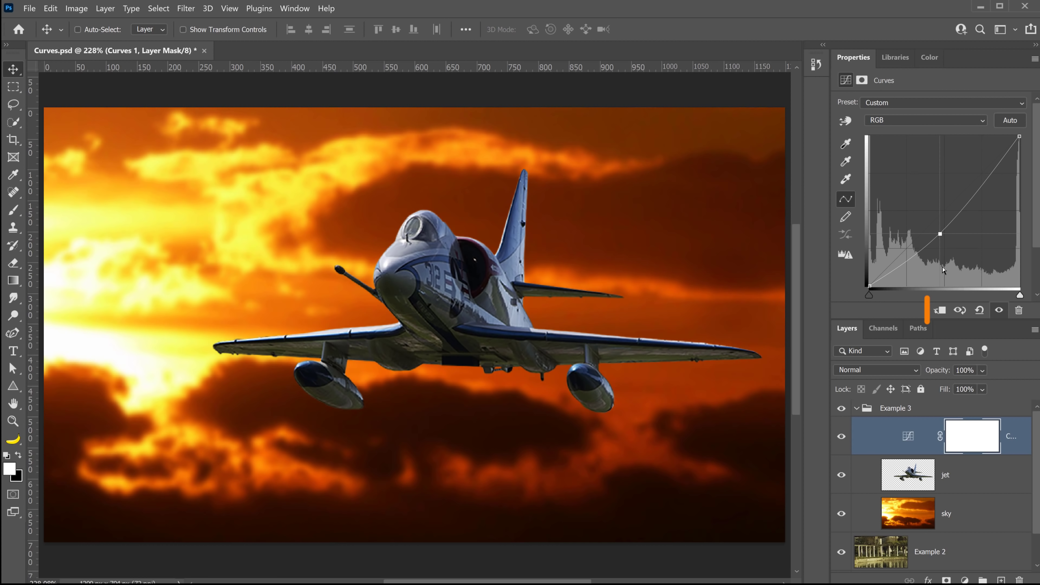
{"action": "left_click", "coordinate": [940, 310]}
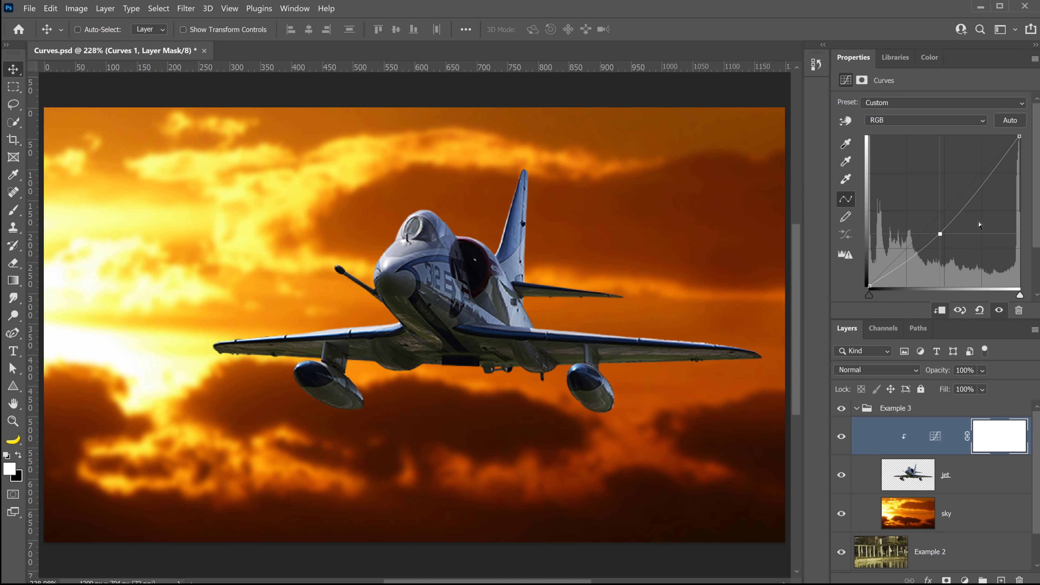
{"action": "left_click_drag", "start_coordinate": [941, 236], "coordinate": [952, 255]}
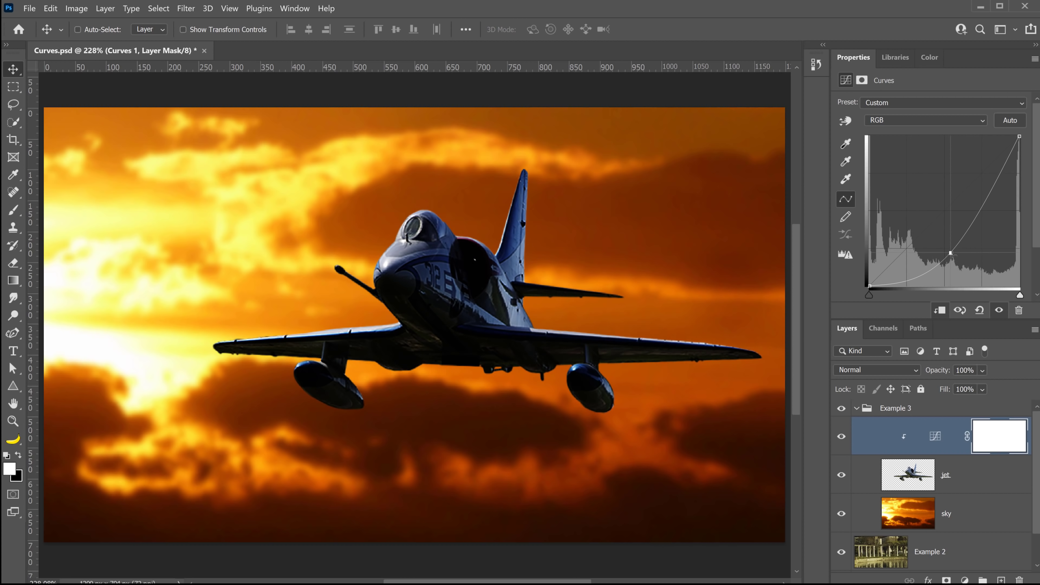
{"action": "left_click", "coordinate": [980, 311]}
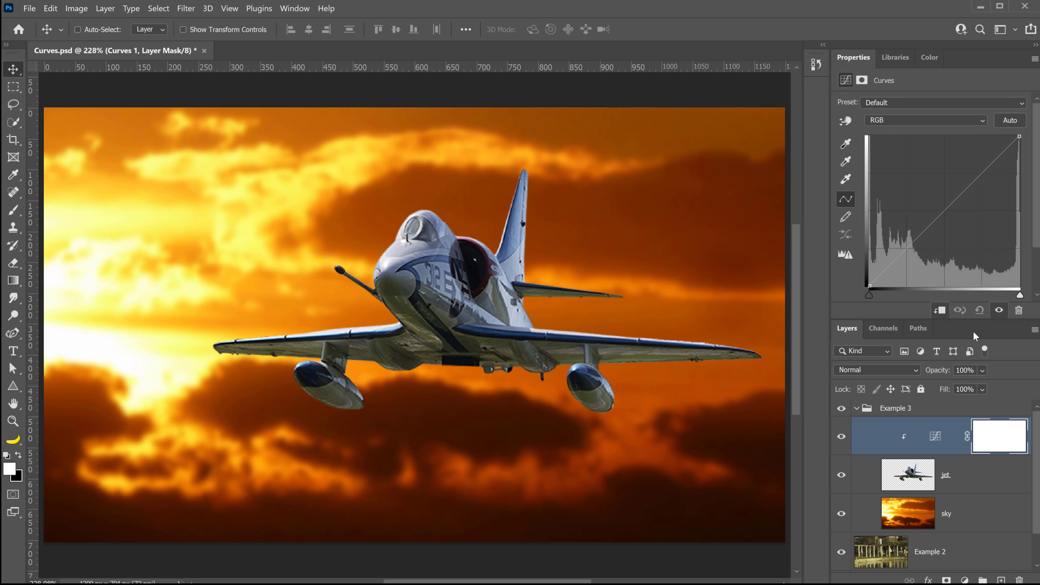
- Clip the Curves layer to the jet layer with Ctrl+Alt+G
{"action": "left_click", "coordinate": [940, 310]}
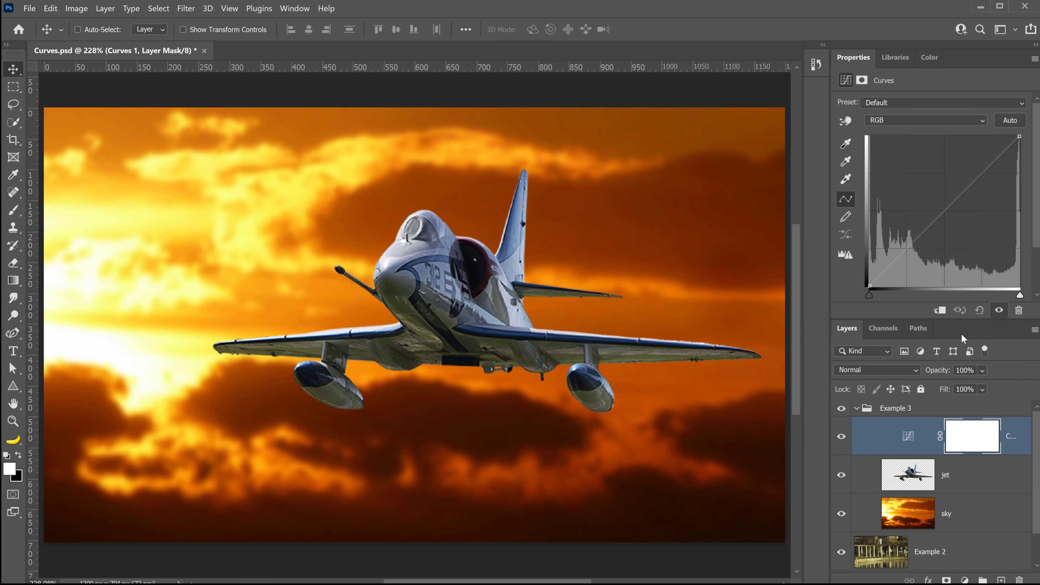
{"action": "key", "text": "ctrl"}
{"action": "key", "text": "ctrl+alt+g"}
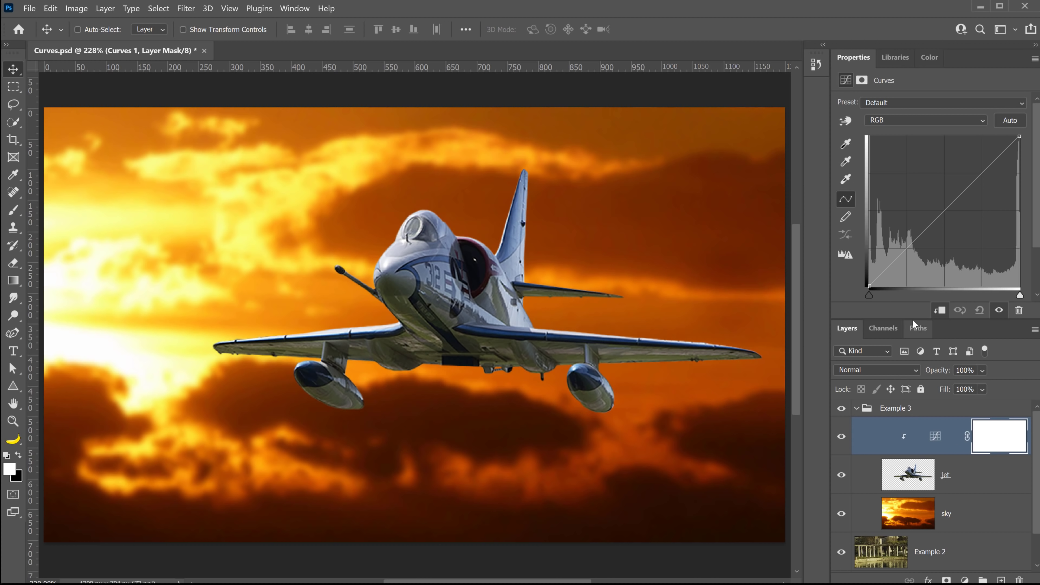
- Turn off Snap Neutral Midtones in the auto colour correction options and open the shadow target picker
{"action": "left_click", "coordinate": [1008, 122], "text": "alt"}
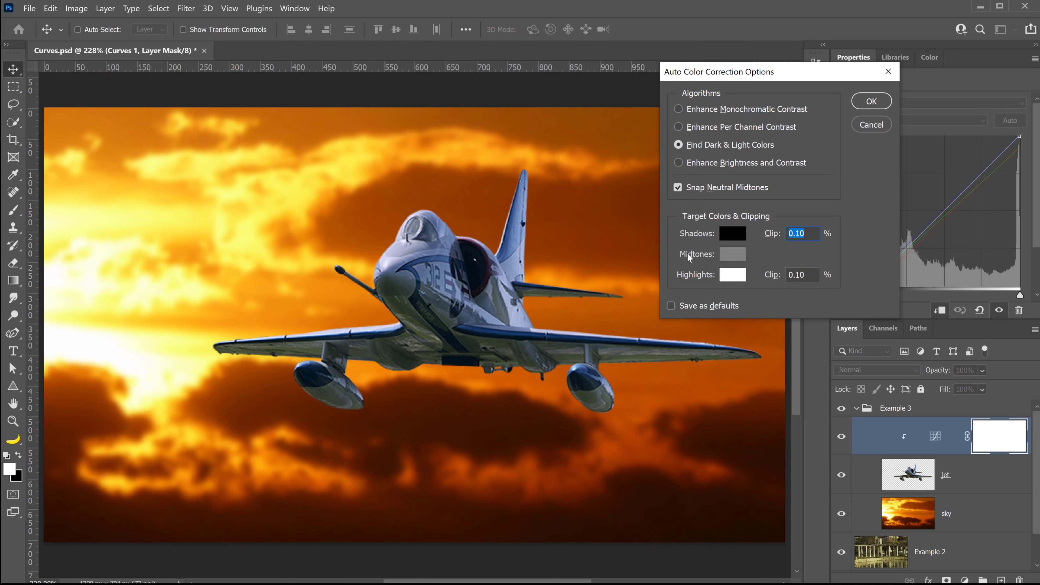
{"action": "left_click", "coordinate": [677, 188]}
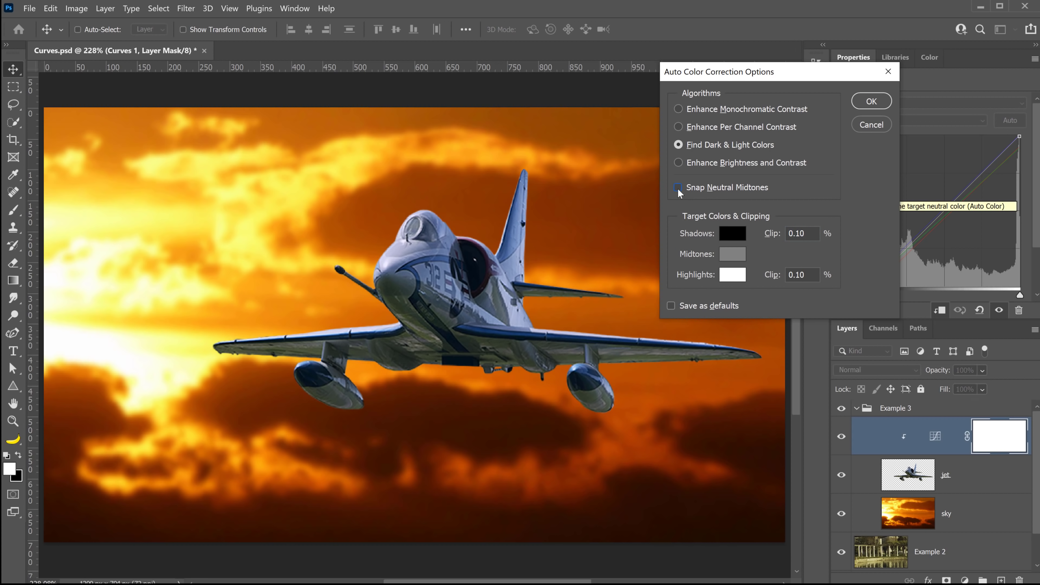
{"action": "left_click", "coordinate": [731, 235]}
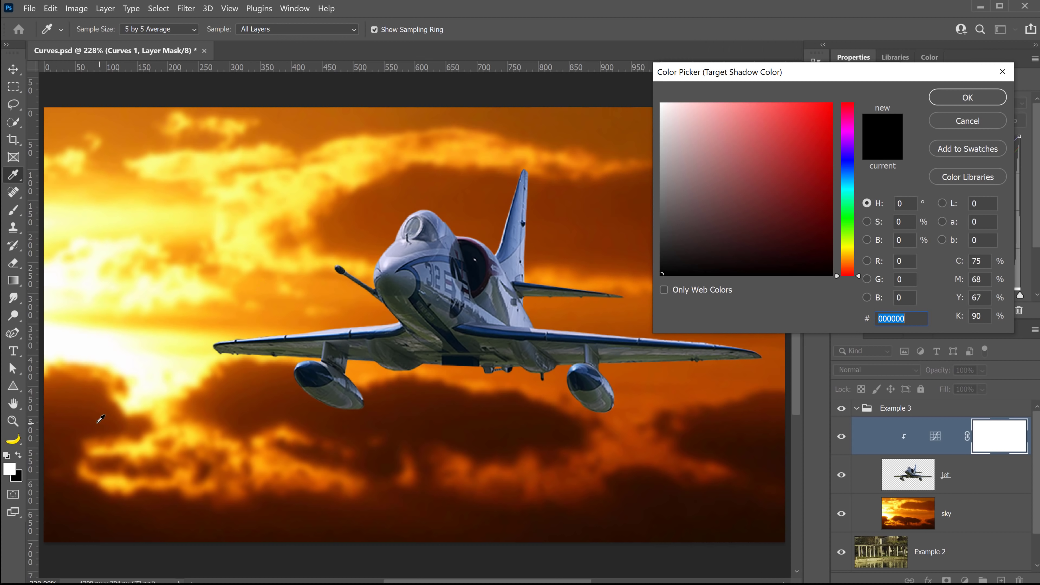
- Try ffffff and dark sunset-sky browns as the shadow target, then cancel both colour dialogs
{"action": "type", "text": "ffffff"}
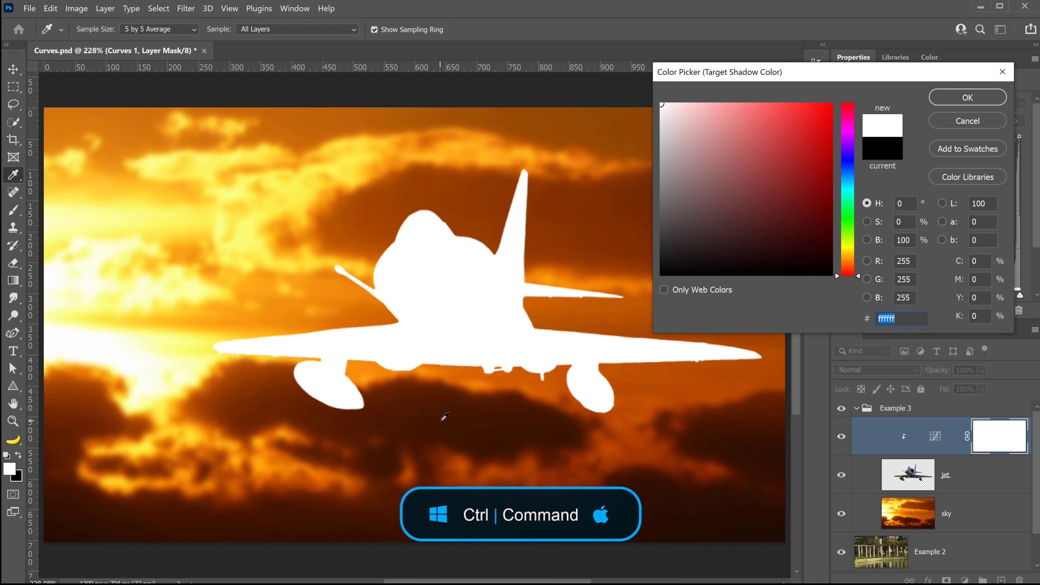
{"action": "left_click", "coordinate": [450, 407]}
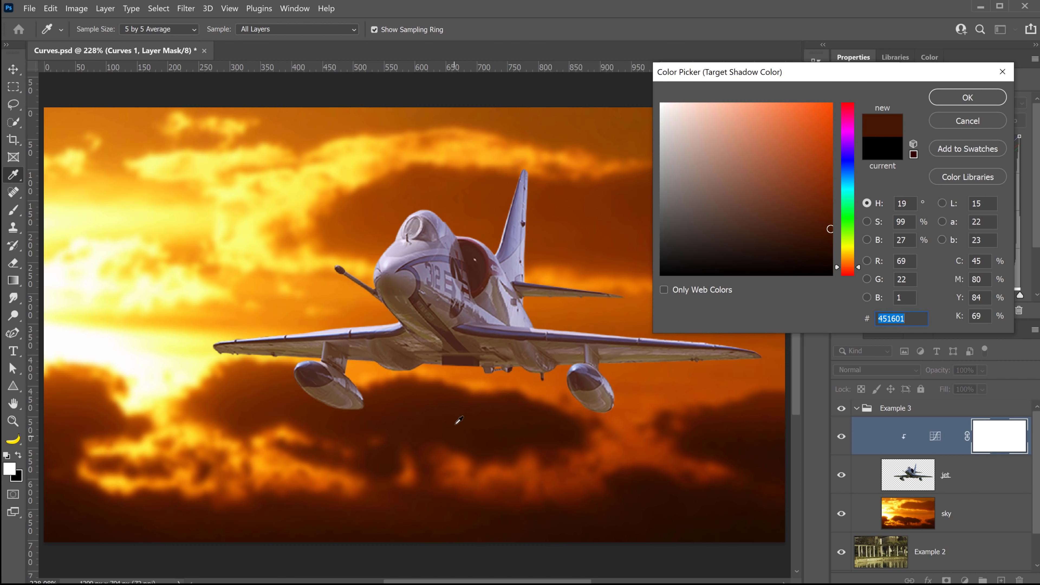
{"action": "left_click_drag", "start_coordinate": [696, 501], "coordinate": [365, 465]}
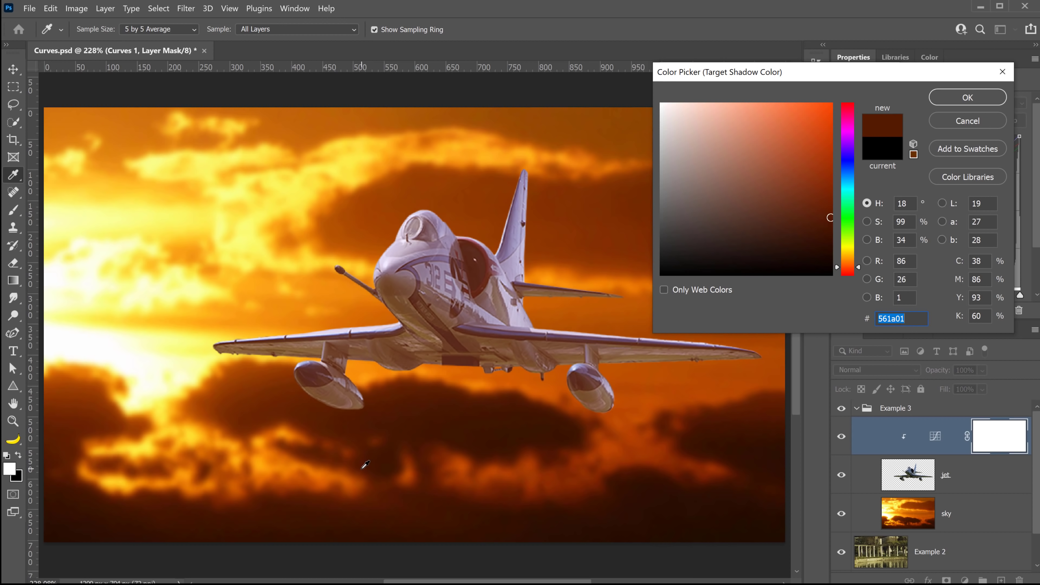
{"action": "left_click", "coordinate": [968, 121]}
{"action": "left_click", "coordinate": [871, 125]}
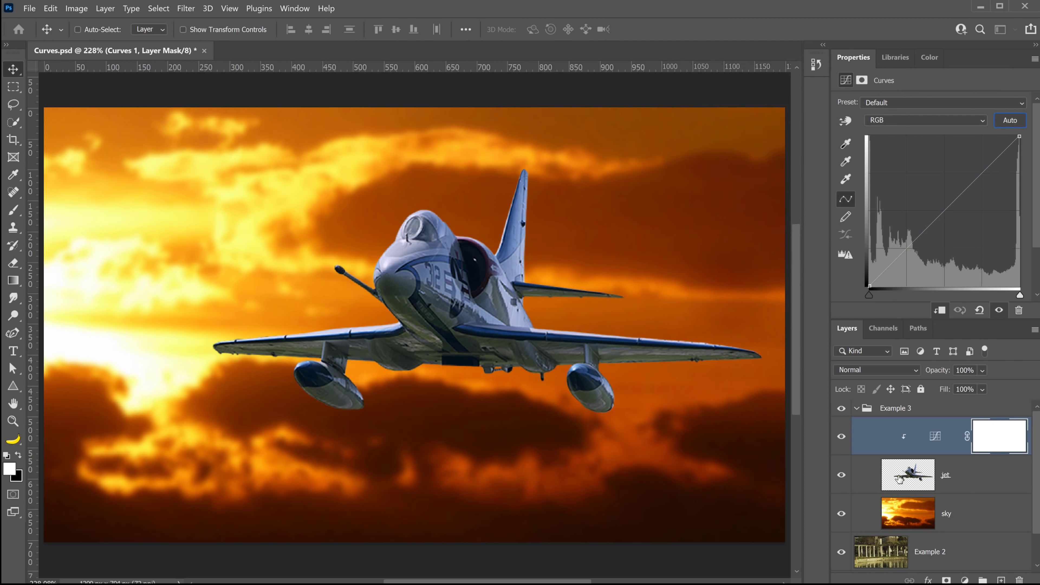
- Reopen Auto Color Correction Options for the jet's Curves adjustment and turn off Snap Neutral Midtones
{"action": "left_click", "coordinate": [936, 437]}
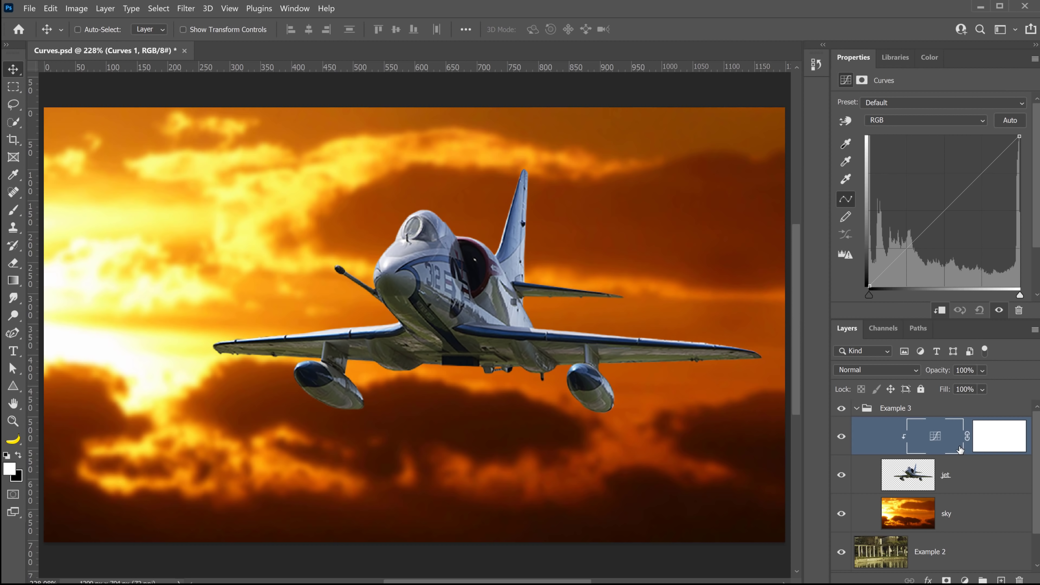
{"action": "left_click", "coordinate": [1007, 123], "text": "alt"}
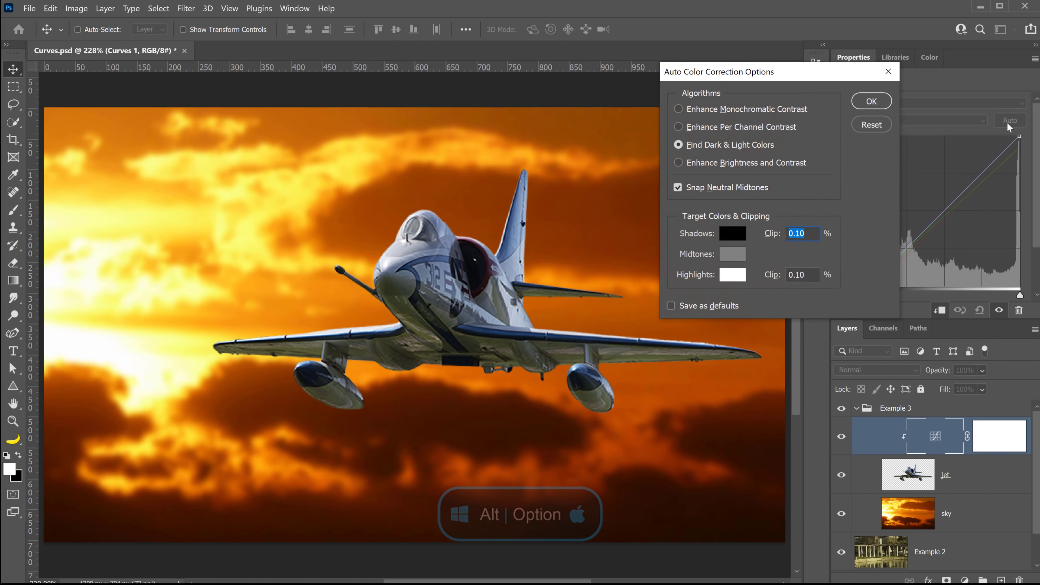
{"action": "left_click", "coordinate": [678, 187]}
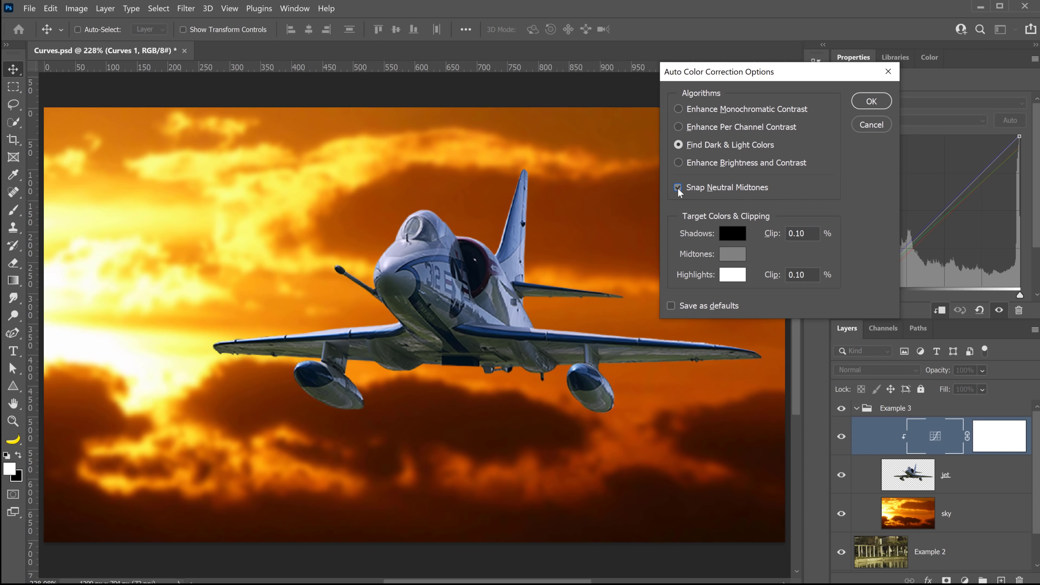
- Sample various dark and bright sunset sky colours as the candidate shadow target
{"action": "left_click", "coordinate": [733, 233]}
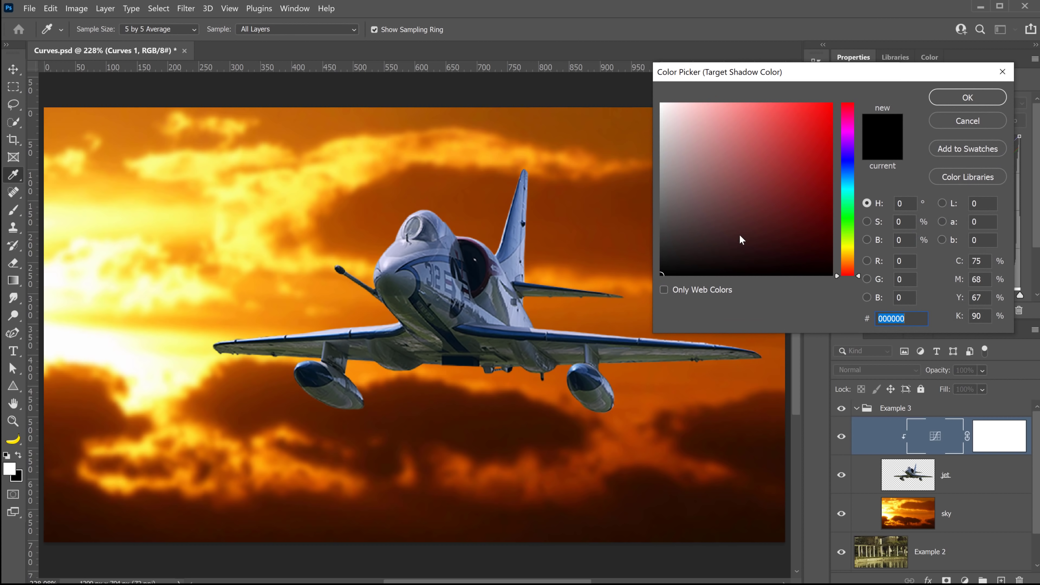
{"action": "left_click", "coordinate": [529, 415]}
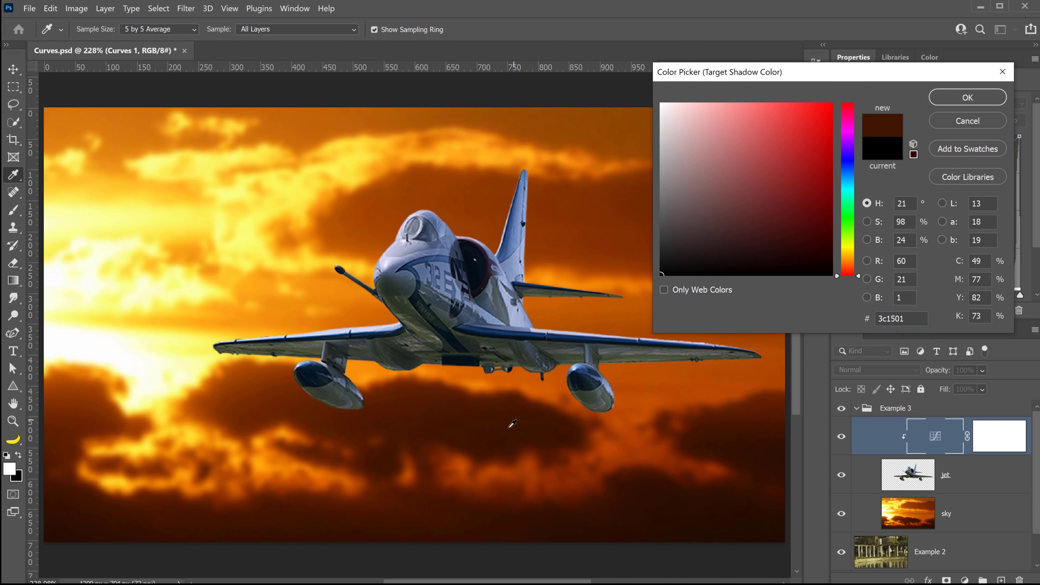
{"action": "left_click", "coordinate": [706, 508]}
{"action": "left_click", "coordinate": [668, 381]}
{"action": "left_click", "coordinate": [573, 226]}
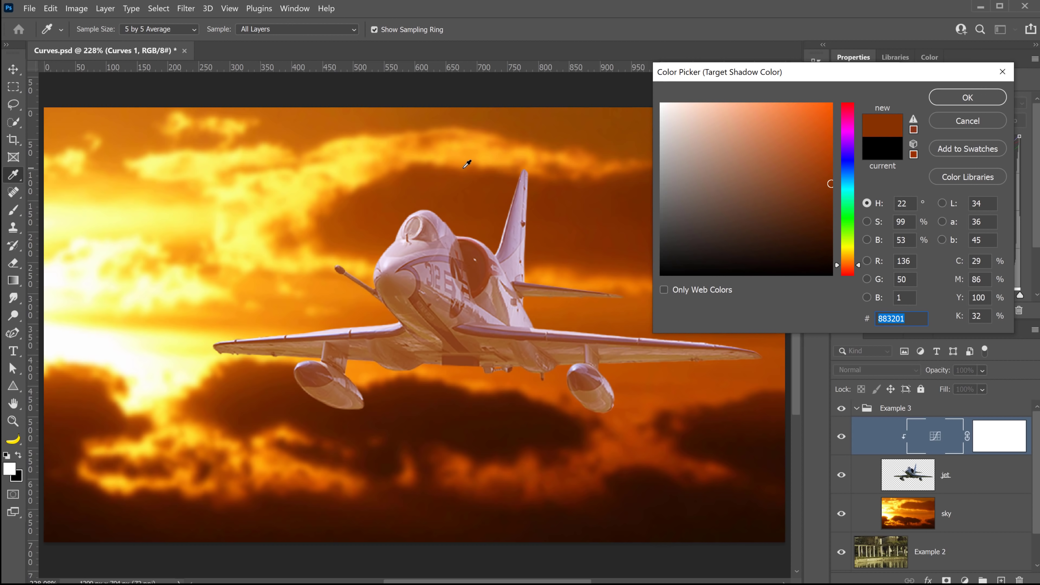
{"action": "left_click", "coordinate": [466, 163]}
{"action": "left_click", "coordinate": [270, 216]}
{"action": "left_click", "coordinate": [207, 274]}
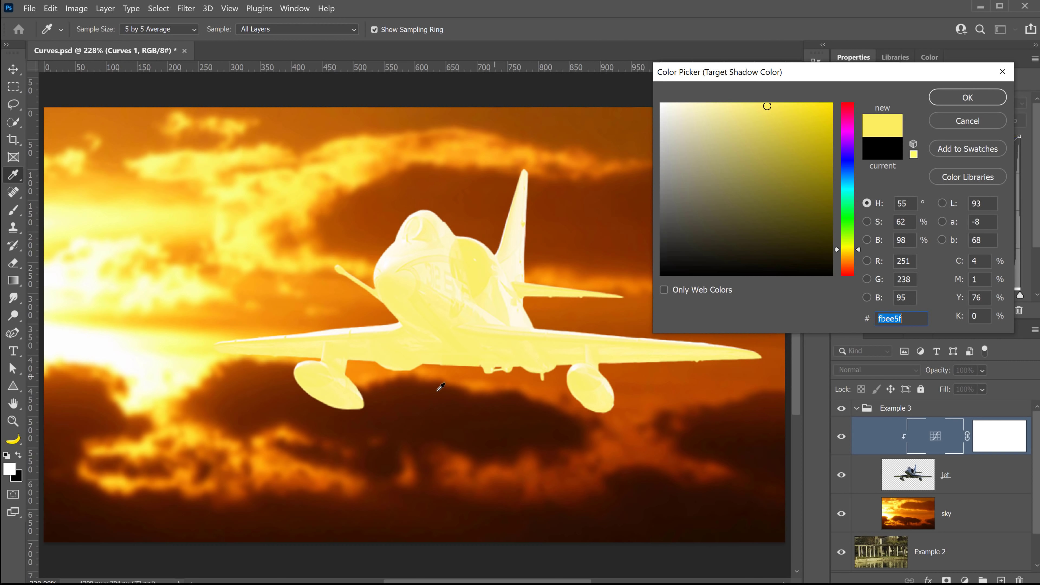
- Settle the shadow target colour on the sky's dark reddish-brown 6b2600 and confirm it
{"action": "left_click", "coordinate": [92, 510]}
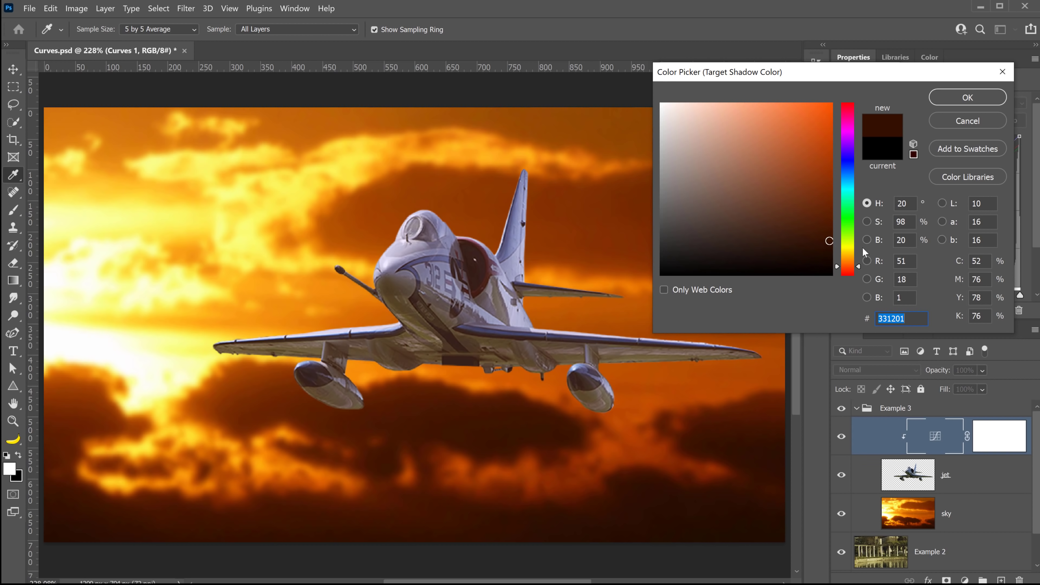
{"action": "type", "text": "240c00"}
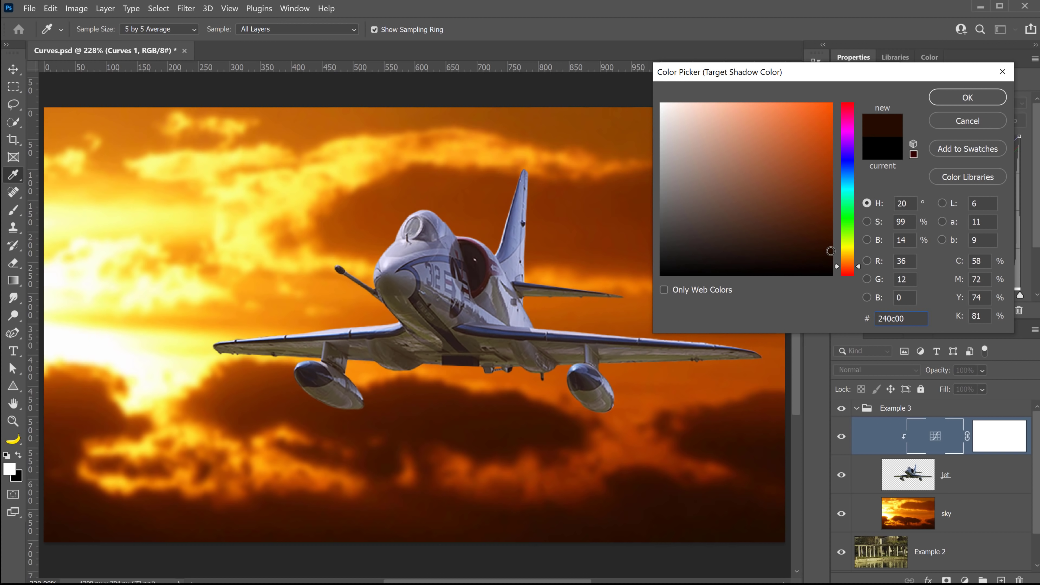
{"action": "mouse_move", "coordinate": [831, 251]}
{"action": "left_mouse_down"}
{"action": "mouse_move", "coordinate": [830, 237]}
{"action": "mouse_move", "coordinate": [858, 265]}
{"action": "left_mouse_up"}
{"action": "left_click", "coordinate": [465, 420]}
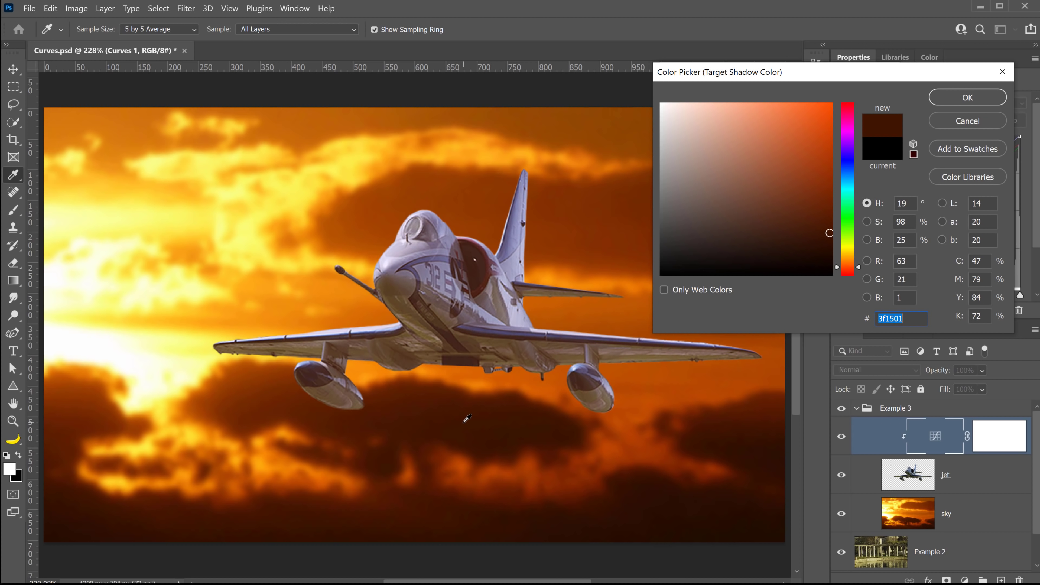
{"action": "left_click", "coordinate": [263, 405]}
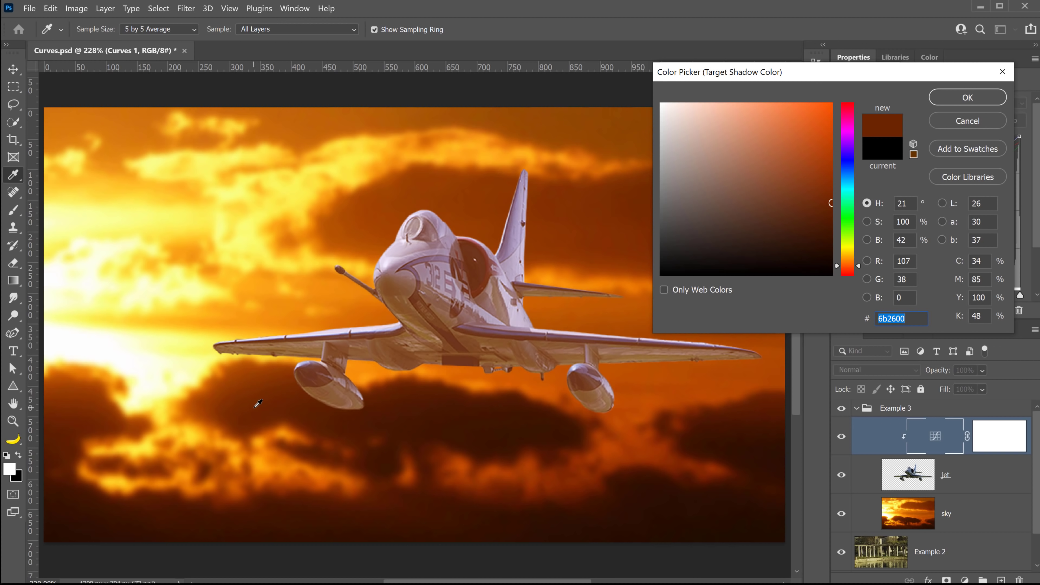
{"action": "left_click", "coordinate": [955, 96]}
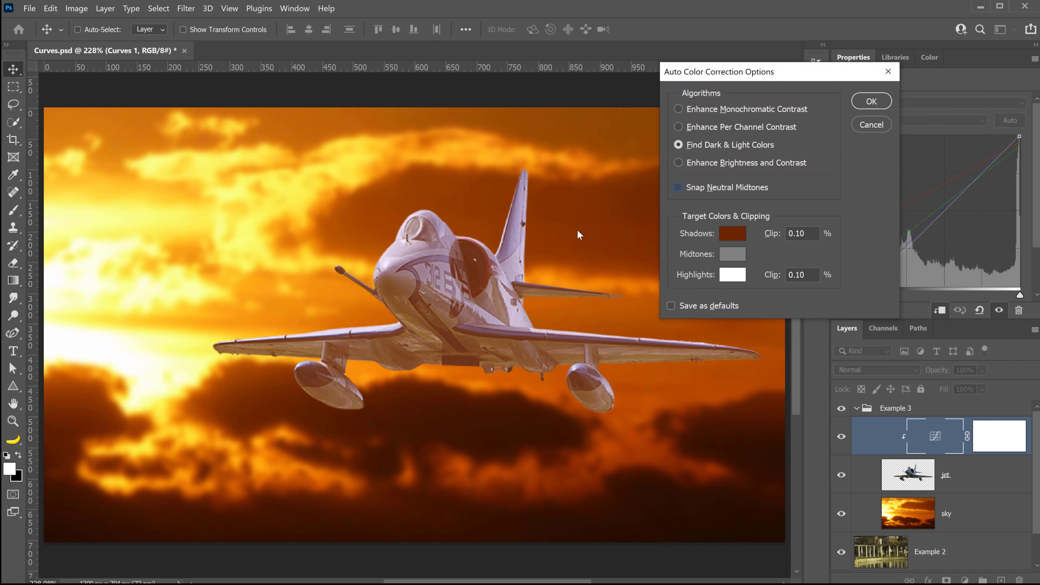
- Sample the bright sunset clouds and refine the highlight target colour to pale cream ffeeb1
{"action": "left_click", "coordinate": [733, 278]}
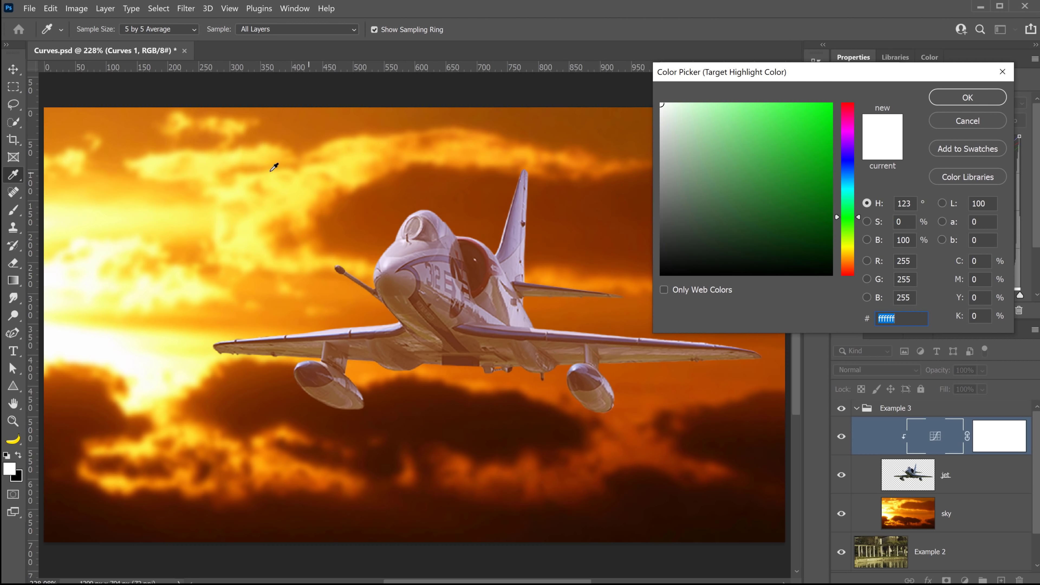
{"action": "left_click", "coordinate": [81, 344]}
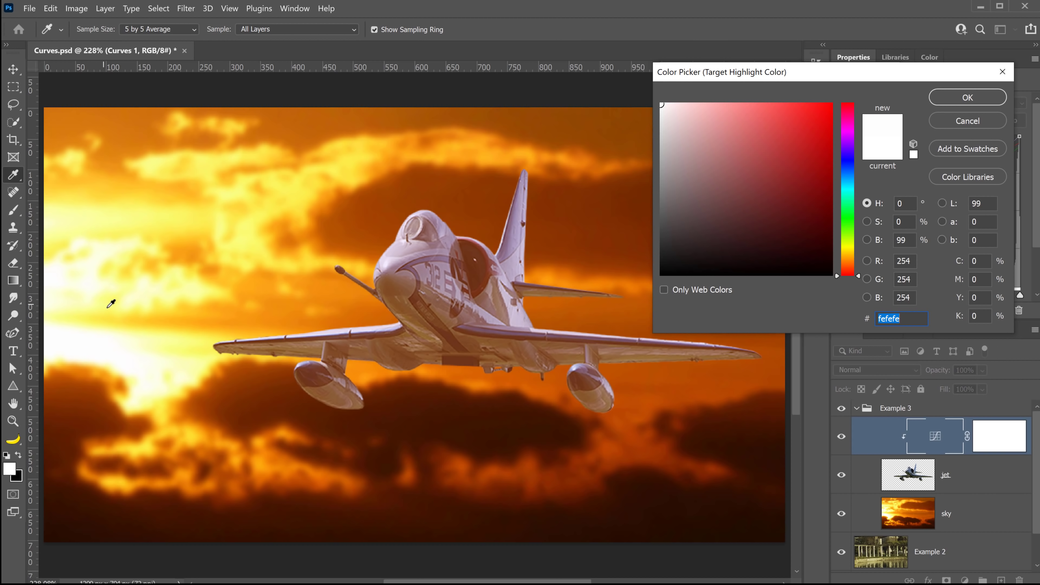
{"action": "left_click", "coordinate": [106, 296]}
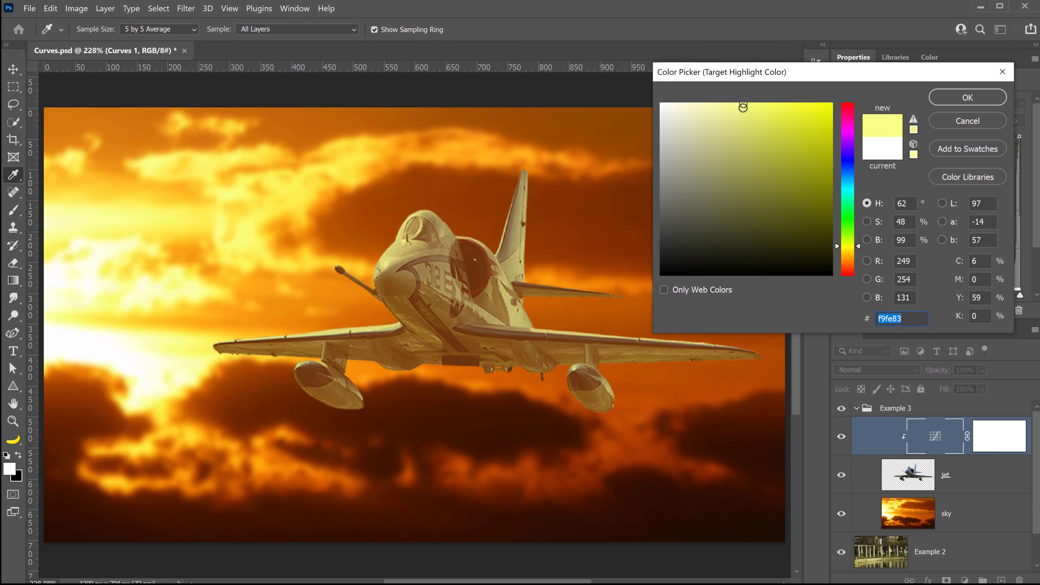
{"action": "type", "text": "e6eb70"}
{"action": "key", "text": "BackSpace"}
{"action": "key", "text": "BackSpace"}
{"action": "key", "text": "BackSpace"}
{"action": "key", "text": "BackSpace"}
{"action": "key", "text": "BackSpace"}
{"action": "key", "text": "BackSpace"}
{"action": "type", "text": "fcffb1"}
{"action": "left_click_drag", "start_coordinate": [858, 247], "coordinate": [858, 255]}
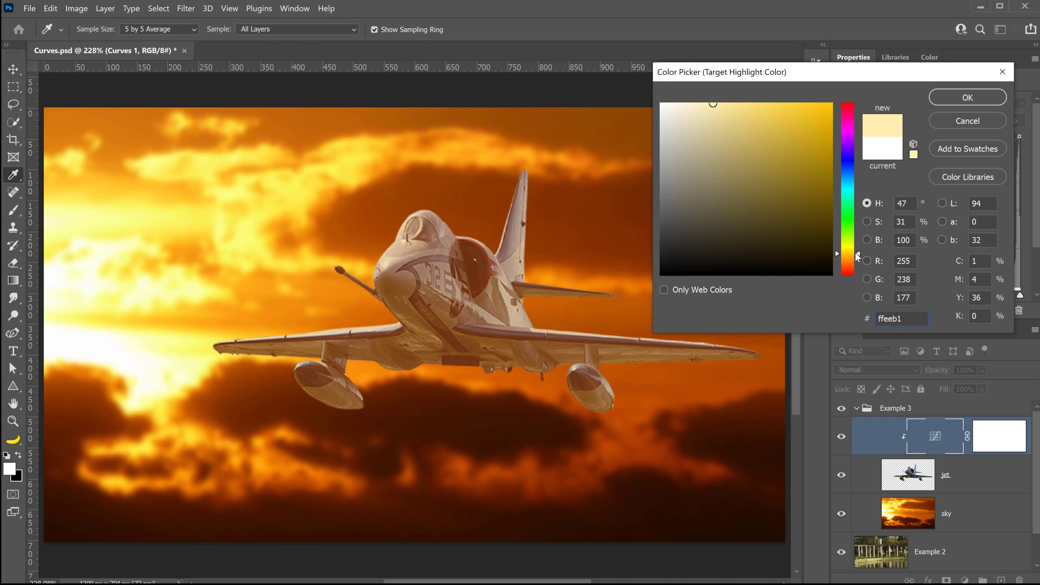
{"action": "left_click", "coordinate": [856, 257]}
{"action": "left_click", "coordinate": [946, 99]}
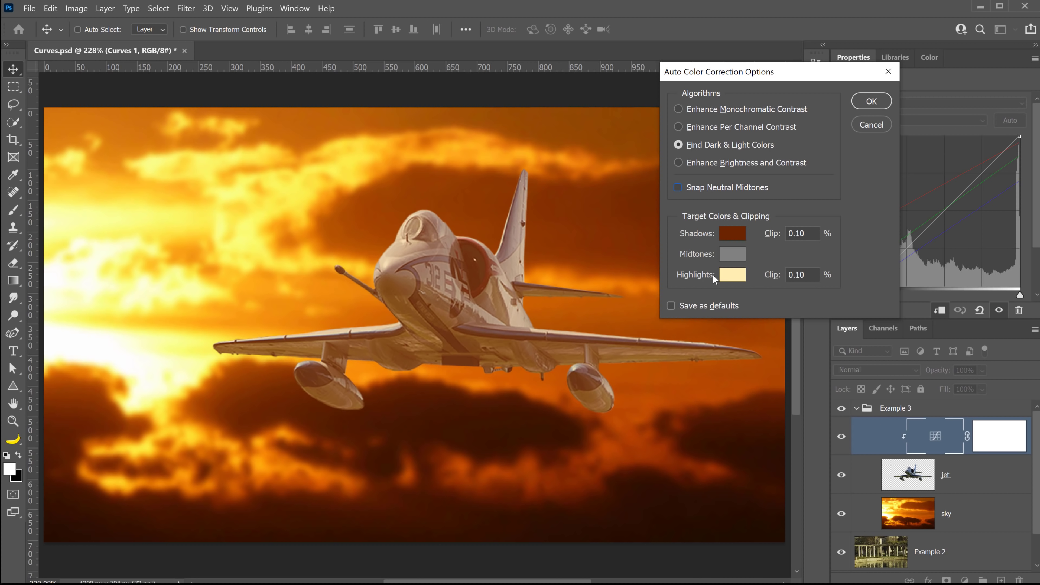
- Apply the new targets without saving defaults, then S-curve the jet: darker shadows, brighter highlights
{"action": "left_click", "coordinate": [872, 101]}
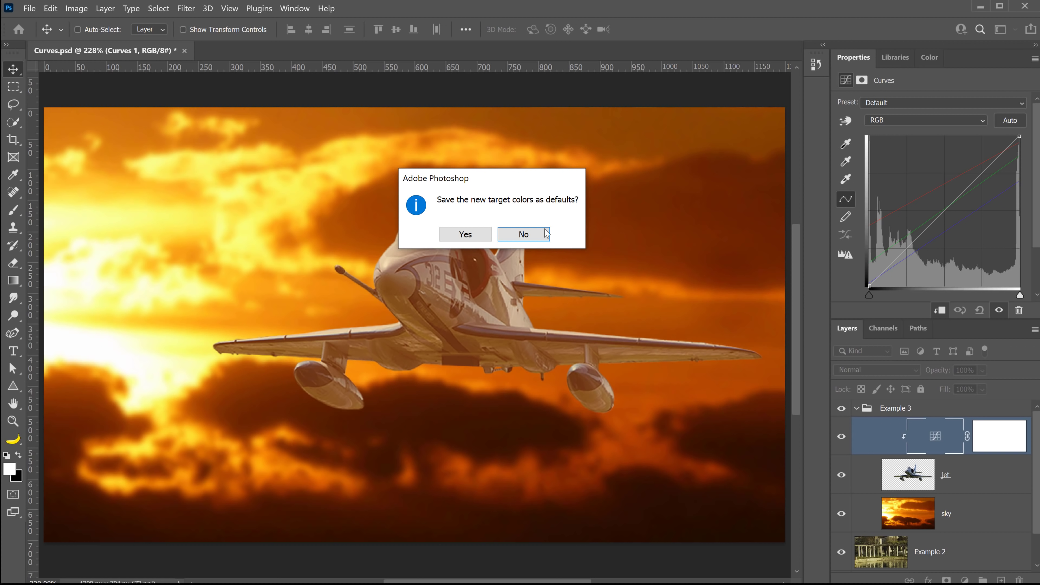
{"action": "left_click", "coordinate": [521, 235]}
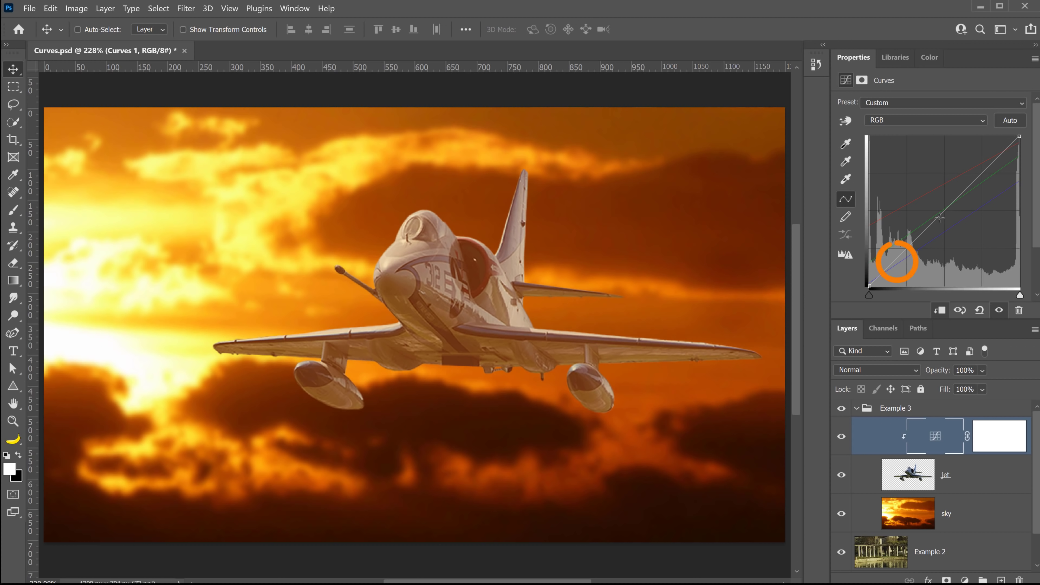
{"action": "mouse_move", "coordinate": [896, 255]}
{"action": "left_mouse_down"}
{"action": "mouse_move", "coordinate": [911, 275]}
{"action": "mouse_move", "coordinate": [884, 233]}
{"action": "mouse_move", "coordinate": [904, 270]}
{"action": "left_mouse_up"}
{"action": "left_click", "coordinate": [979, 195]}
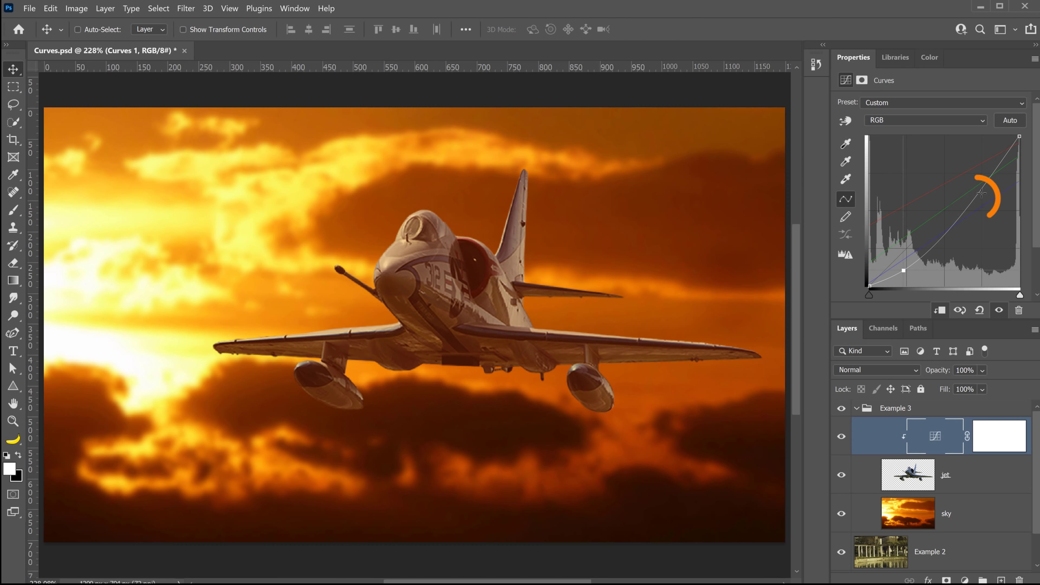
{"action": "left_click_drag", "start_coordinate": [979, 196], "coordinate": [963, 182]}
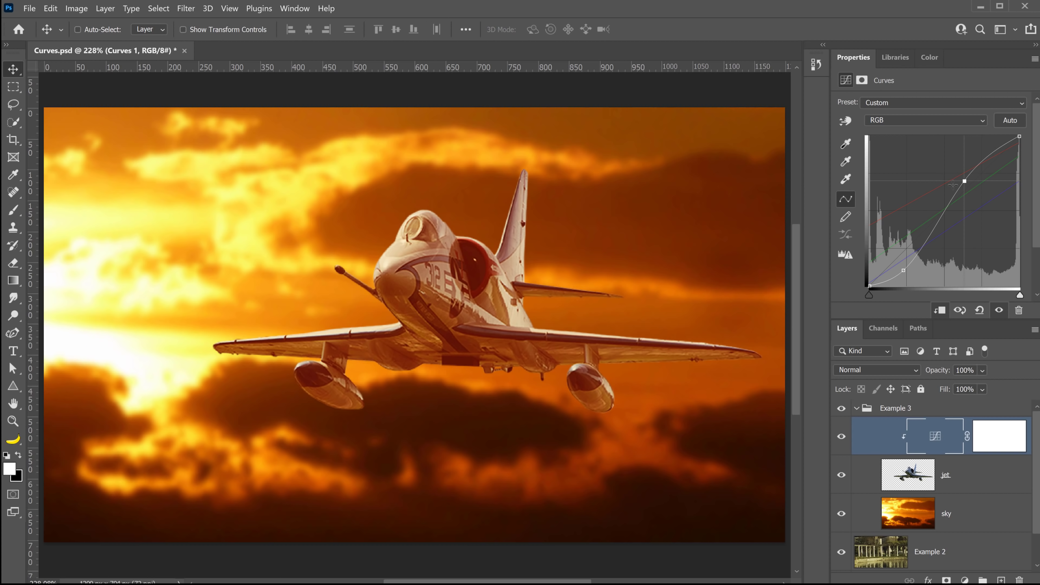
{"action": "left_click", "coordinate": [841, 436]}
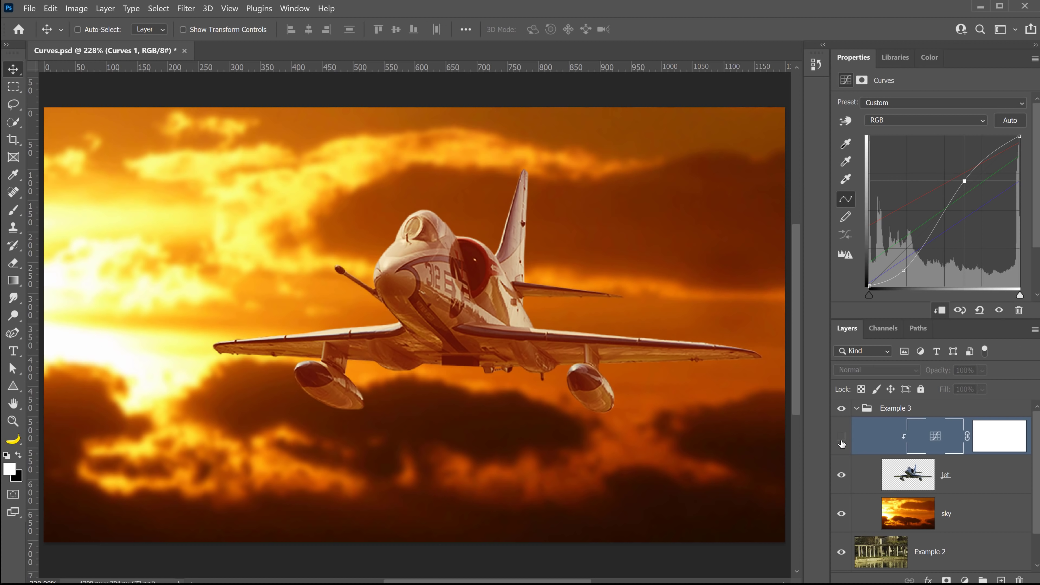
{"action": "left_click", "coordinate": [843, 438]}
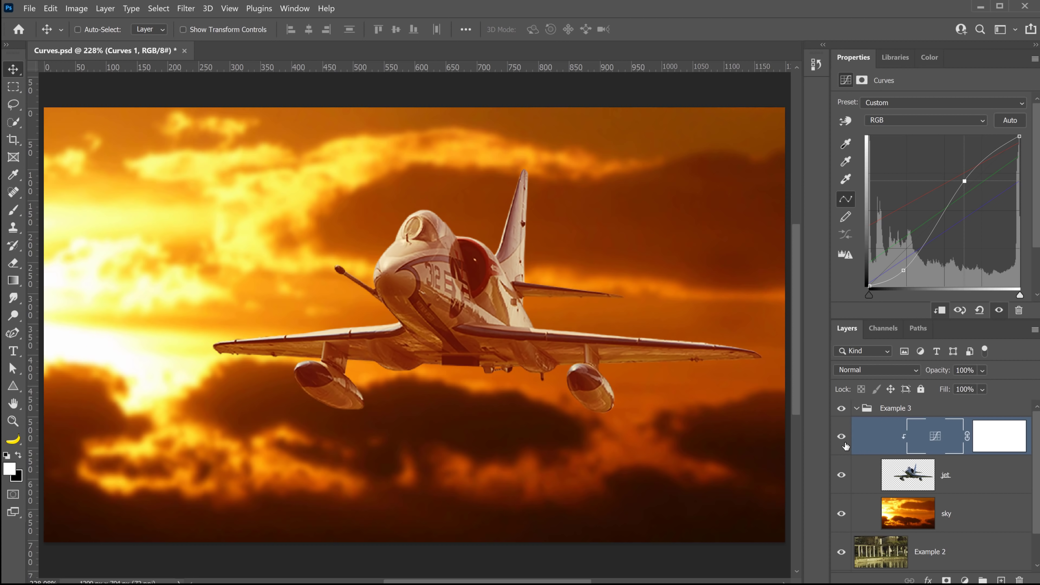